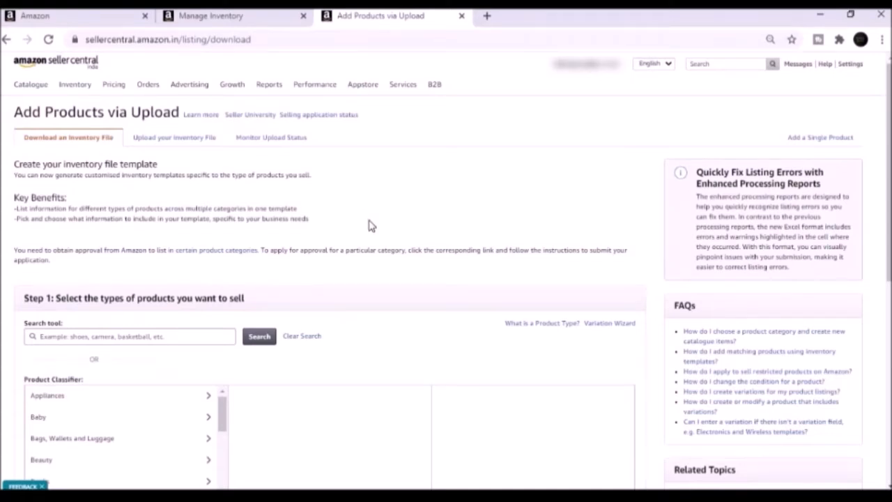
Classify the product as Pet Supplies > Cats > Toys > Other (Toys) for the inventory file template
{"action": "scroll", "coordinate": [370, 226], "scroll_direction": "down", "scroll_amount": 1}
{"action": "scroll", "coordinate": [370, 227], "scroll_direction": "down", "scroll_amount": 1}
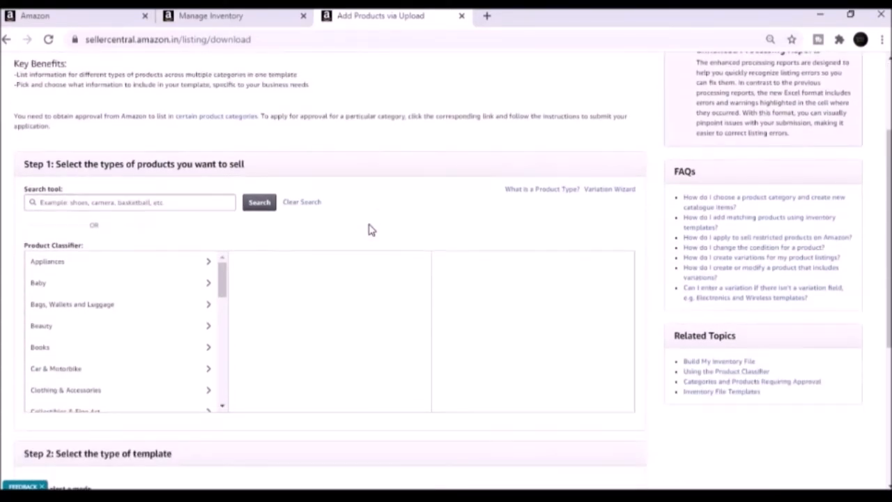
{"action": "scroll", "coordinate": [370, 234], "scroll_direction": "down", "scroll_amount": 1}
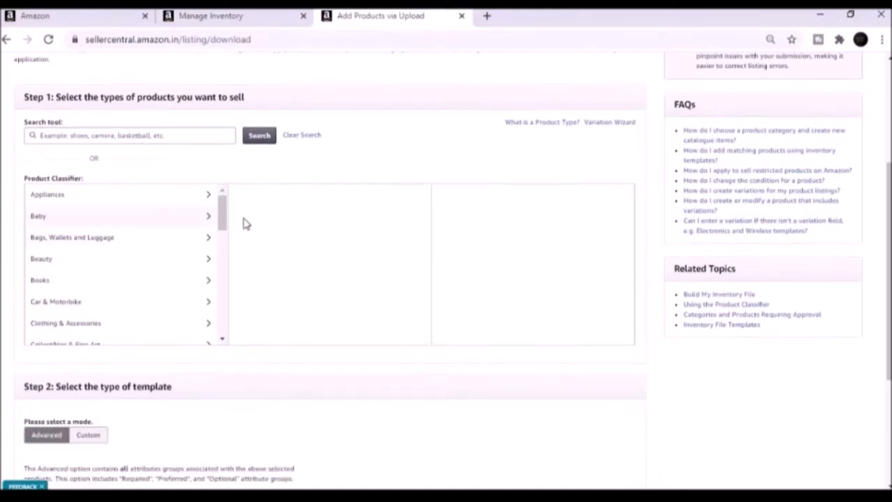
{"action": "left_click_drag", "start_coordinate": [222, 216], "coordinate": [234, 327]}
{"action": "left_click", "coordinate": [176, 207]}
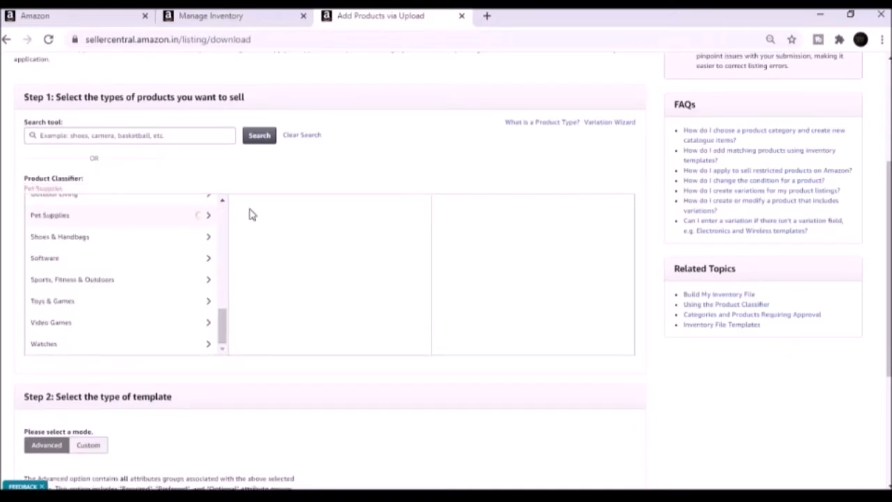
{"action": "left_click", "coordinate": [325, 227]}
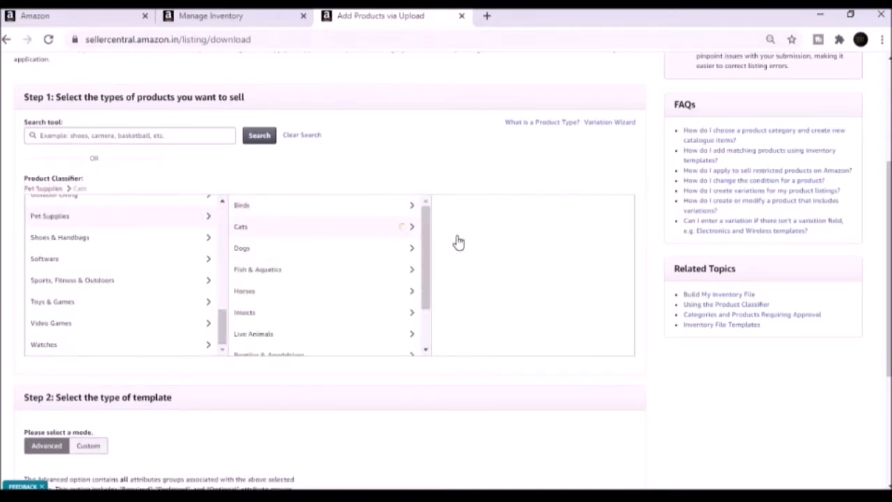
{"action": "scroll", "coordinate": [543, 275], "scroll_direction": "down", "scroll_amount": 5}
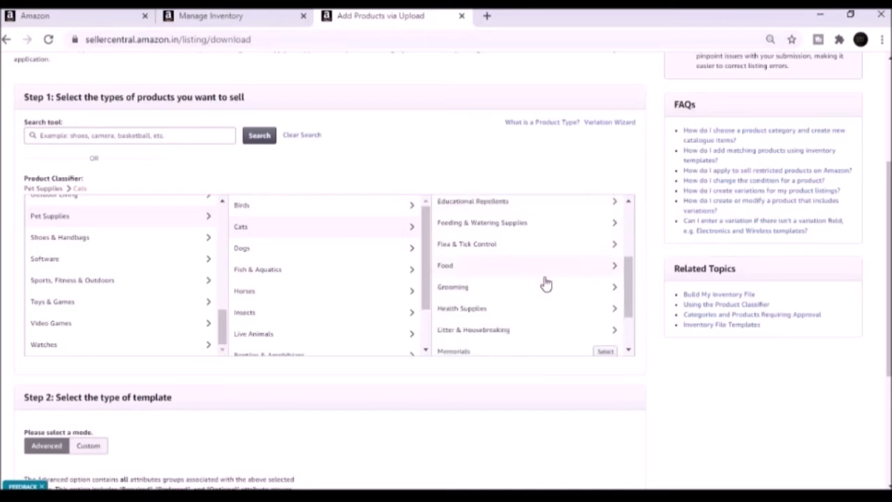
{"action": "left_click", "coordinate": [533, 306]}
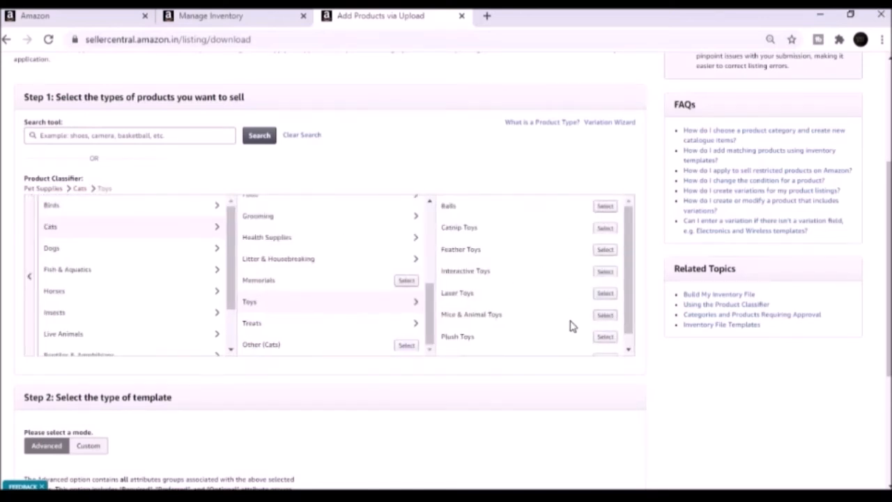
{"action": "scroll", "coordinate": [571, 324], "scroll_direction": "down", "scroll_amount": 1}
{"action": "left_click", "coordinate": [604, 346]}
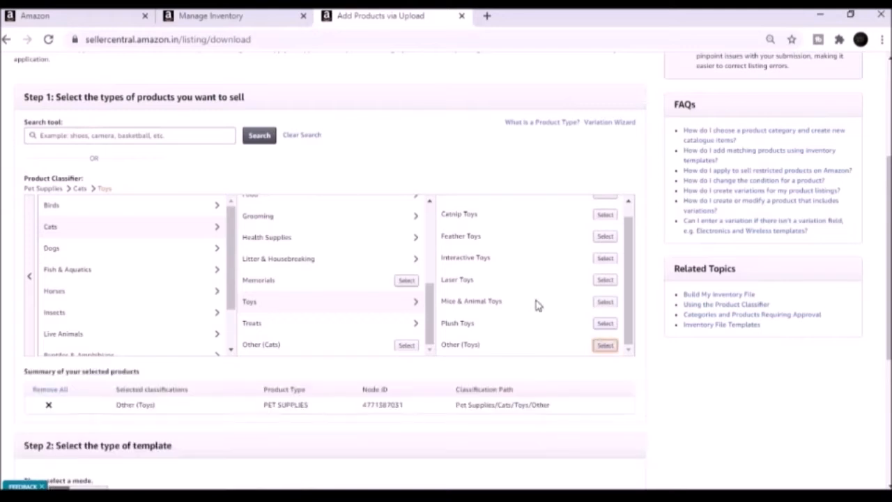
Switch the template mode to Custom and examine its available attribute groups, including Images and Discovery
{"action": "scroll", "coordinate": [523, 388], "scroll_direction": "down", "scroll_amount": 1}
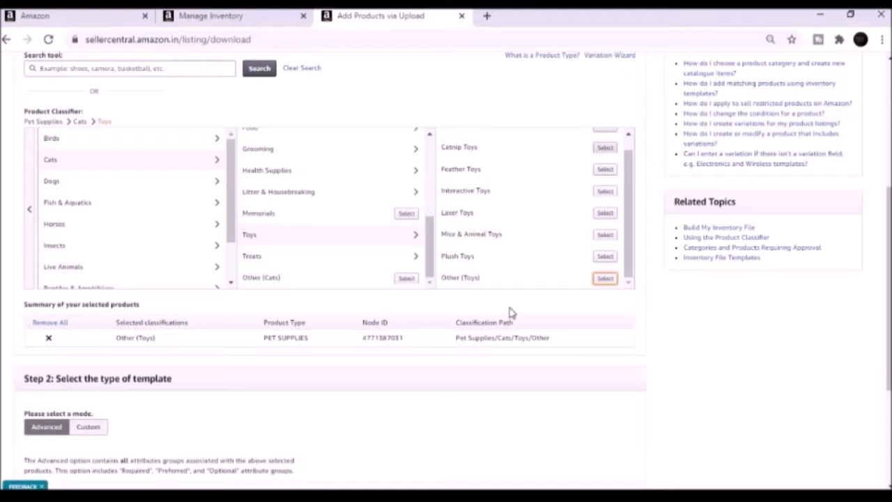
{"action": "scroll", "coordinate": [492, 357], "scroll_direction": "down", "scroll_amount": 2}
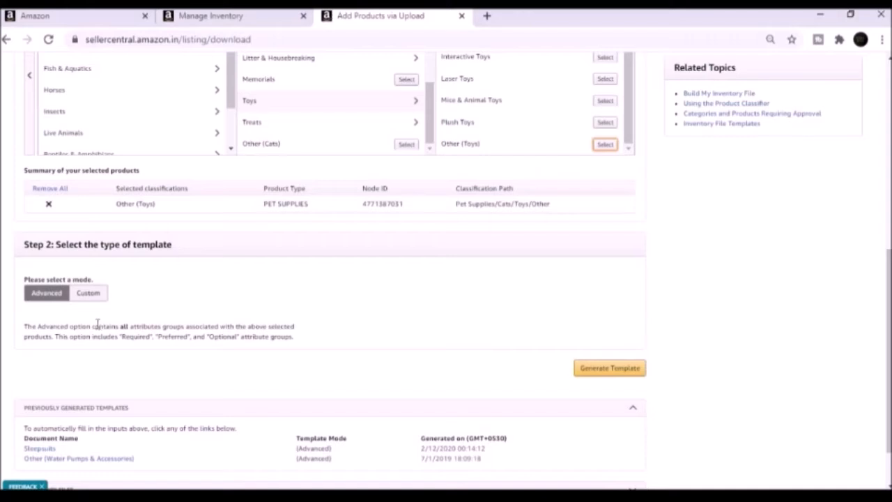
{"action": "left_click", "coordinate": [88, 292]}
{"action": "scroll", "coordinate": [63, 254], "scroll_direction": "down", "scroll_amount": 2}
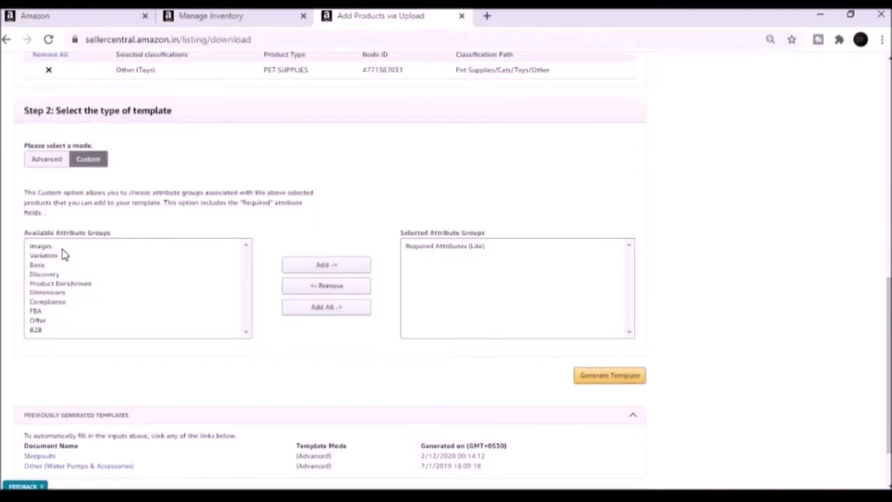
{"action": "left_click", "coordinate": [62, 248]}
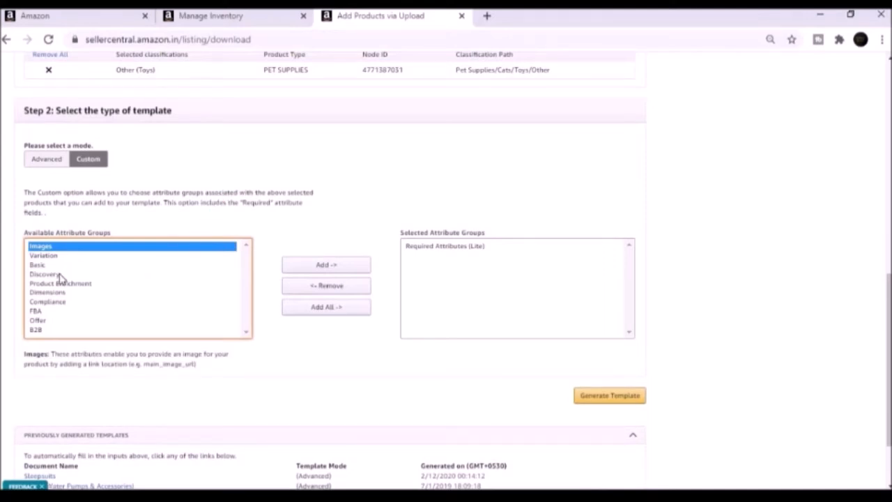
{"action": "left_click", "coordinate": [60, 275]}
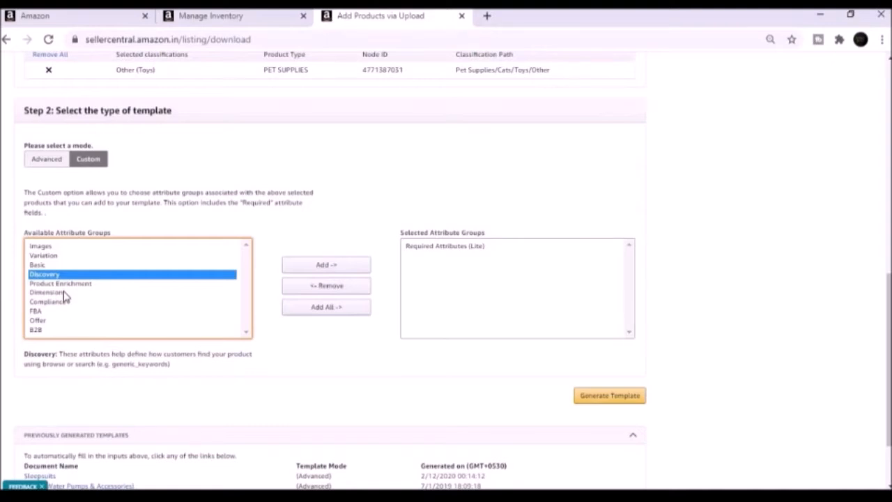
{"action": "scroll", "coordinate": [64, 297], "scroll_direction": "down", "scroll_amount": 1}
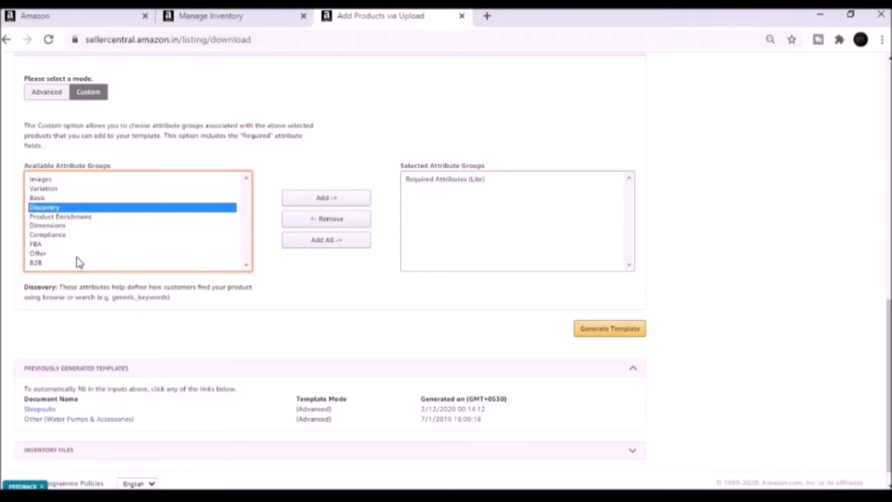
{"action": "scroll", "coordinate": [78, 261], "scroll_direction": "up", "scroll_amount": 1}
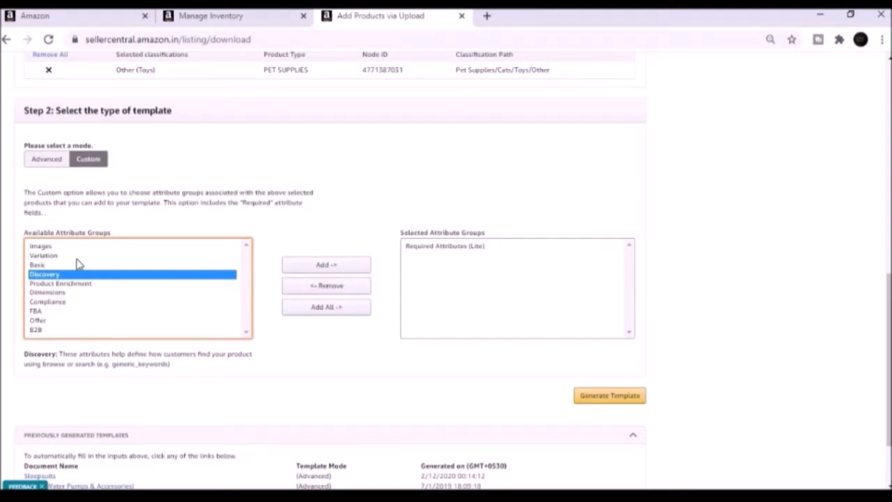
Set the template mode to Advanced and generate the inventory template
{"action": "left_click", "coordinate": [38, 159]}
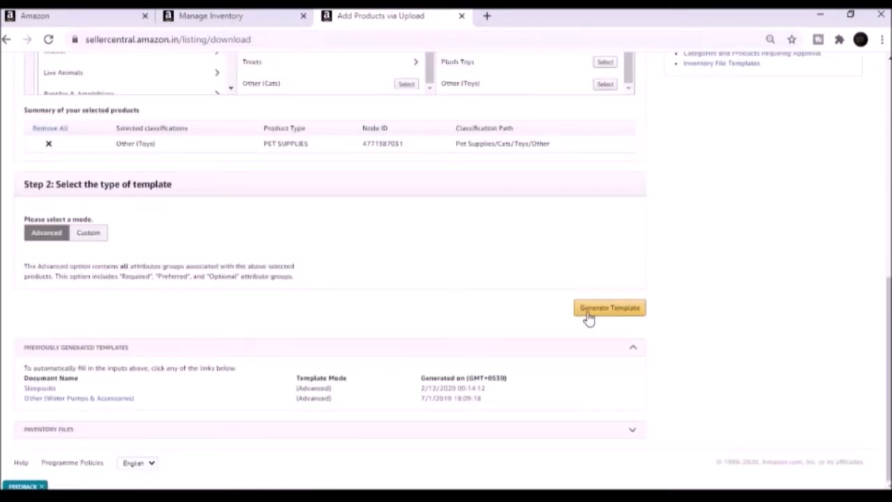
{"action": "left_click", "coordinate": [606, 309]}
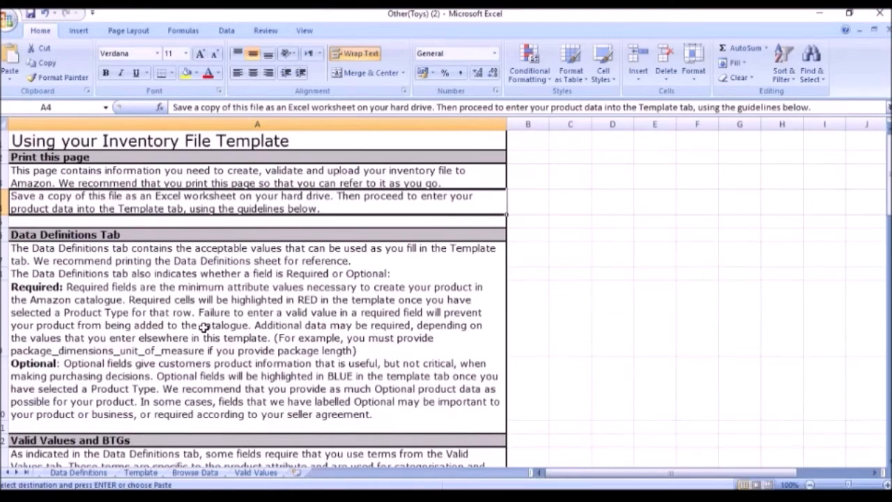
Read through the instructions for using the inventory file template in the Other(Toys) (2) workbook in Excel
{"action": "scroll", "coordinate": [227, 354], "scroll_direction": "down", "scroll_amount": 10}
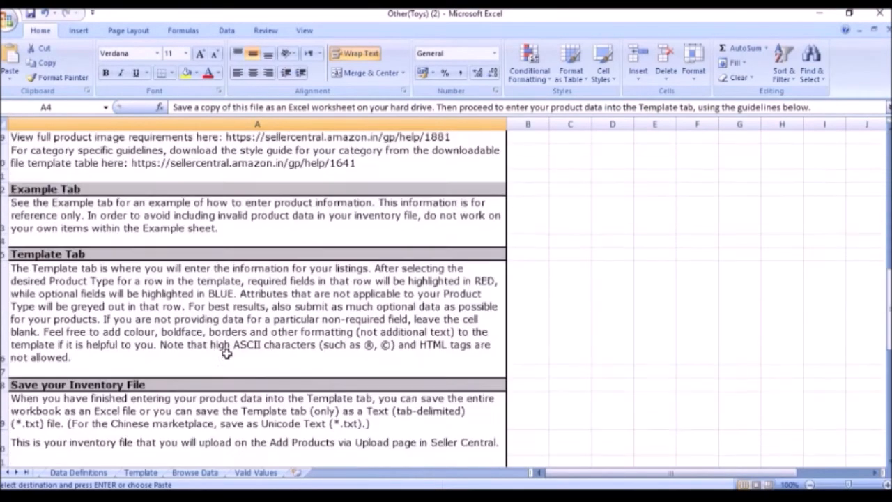
{"action": "scroll", "coordinate": [226, 359], "scroll_direction": "up", "scroll_amount": 4}
{"action": "scroll", "coordinate": [227, 359], "scroll_direction": "up", "scroll_amount": 6}
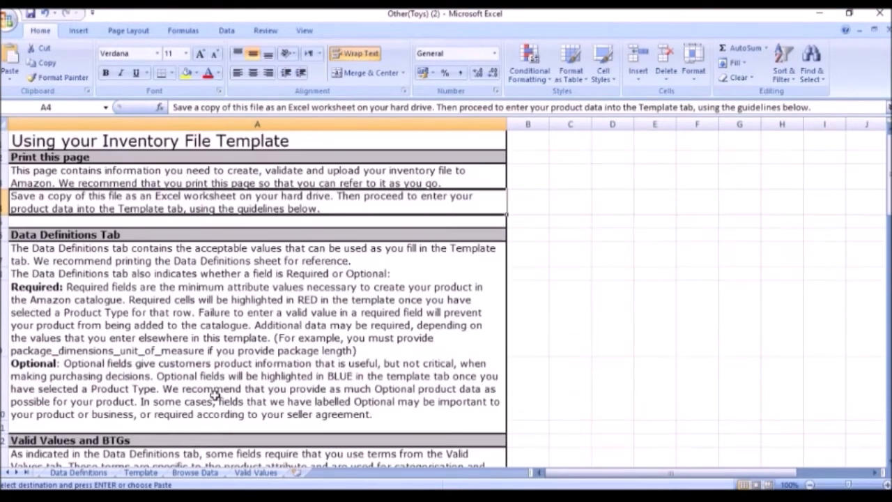
Examine the required fields, their accepted values and examples in the Data Definitions sheet
{"action": "left_click", "coordinate": [78, 473]}
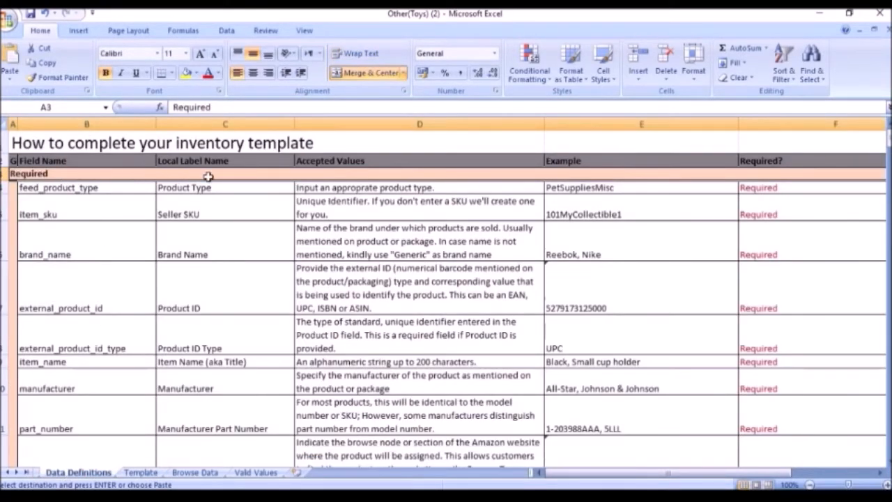
{"action": "scroll", "coordinate": [128, 243], "scroll_direction": "down", "scroll_amount": 4}
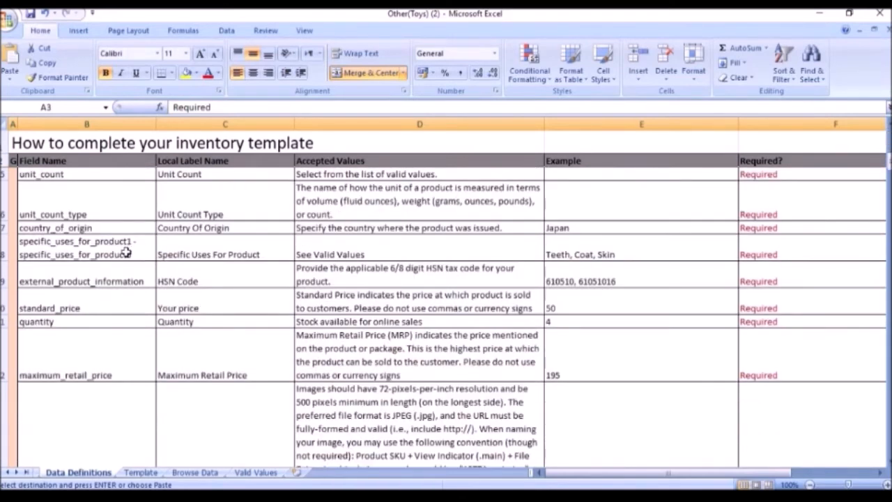
{"action": "scroll", "coordinate": [127, 250], "scroll_direction": "down", "scroll_amount": 1}
{"action": "scroll", "coordinate": [128, 253], "scroll_direction": "up", "scroll_amount": 1}
{"action": "scroll", "coordinate": [128, 254], "scroll_direction": "up", "scroll_amount": 4}
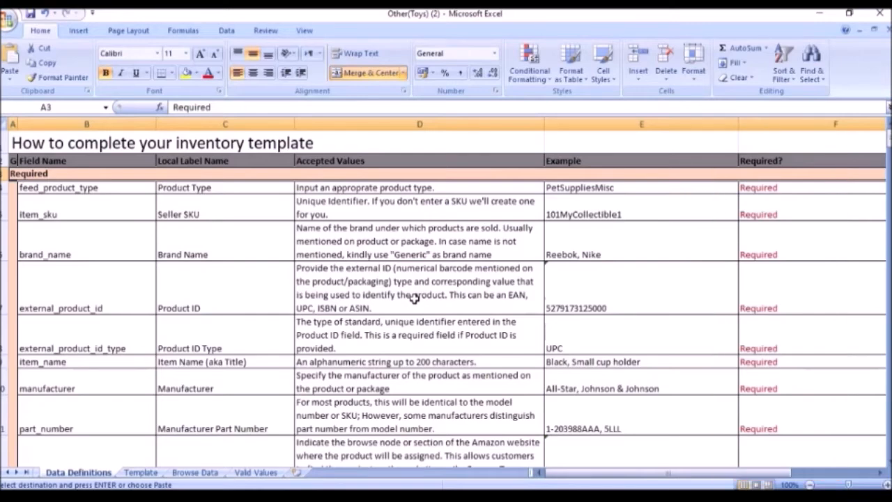
Examine the optional attribute groups in Data Definitions, from Images, Variation and Basic through Discovery, Dimensions and the remaining fields
{"action": "scroll", "coordinate": [437, 307], "scroll_direction": "down", "scroll_amount": 8}
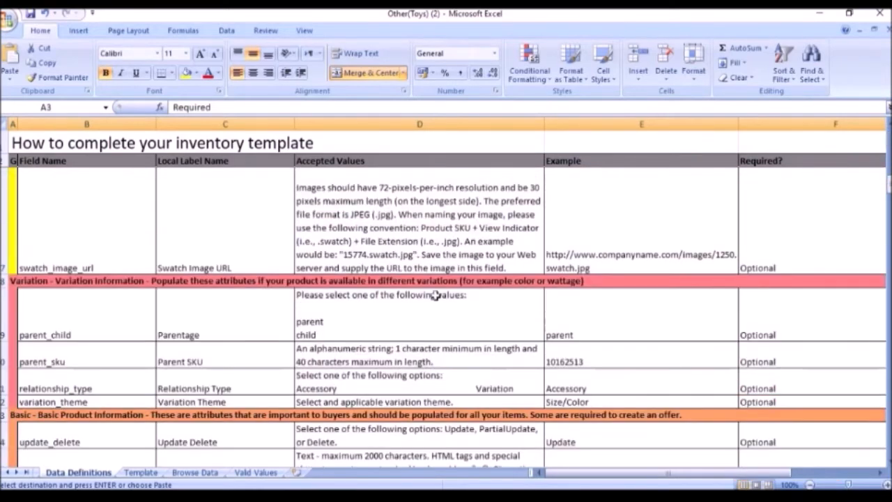
{"action": "scroll", "coordinate": [116, 260], "scroll_direction": "up", "scroll_amount": 3}
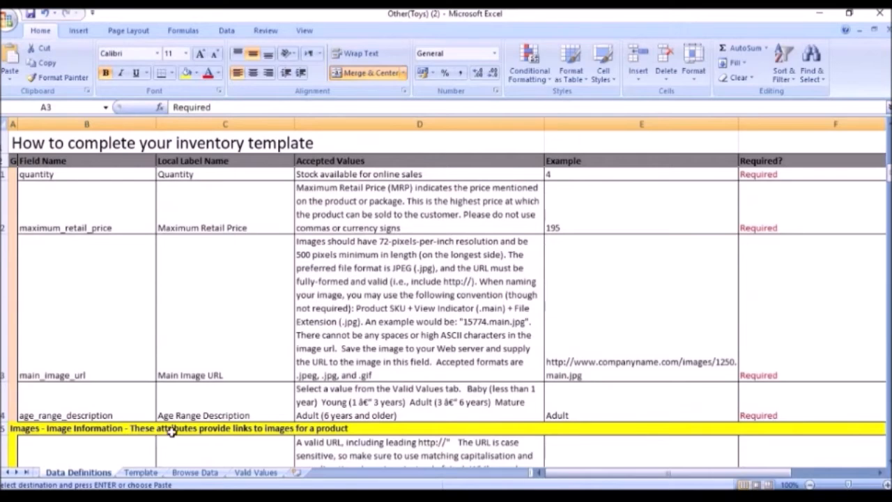
{"action": "scroll", "coordinate": [255, 355], "scroll_direction": "down", "scroll_amount": 1}
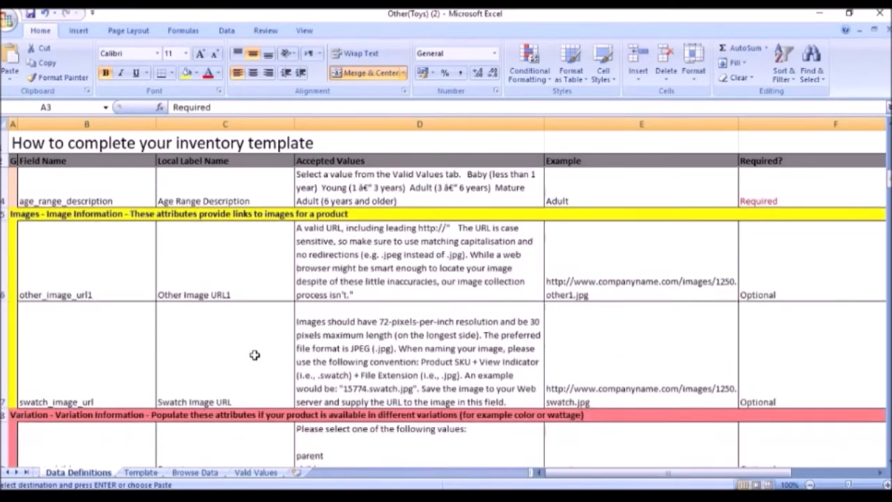
{"action": "scroll", "coordinate": [197, 279], "scroll_direction": "down", "scroll_amount": 2}
{"action": "scroll", "coordinate": [72, 291], "scroll_direction": "up", "scroll_amount": 1}
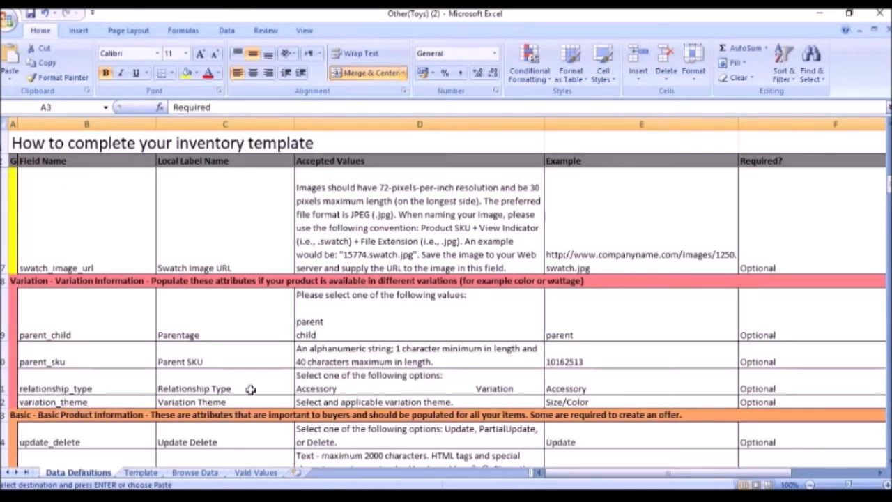
{"action": "scroll", "coordinate": [250, 390], "scroll_direction": "down", "scroll_amount": 1}
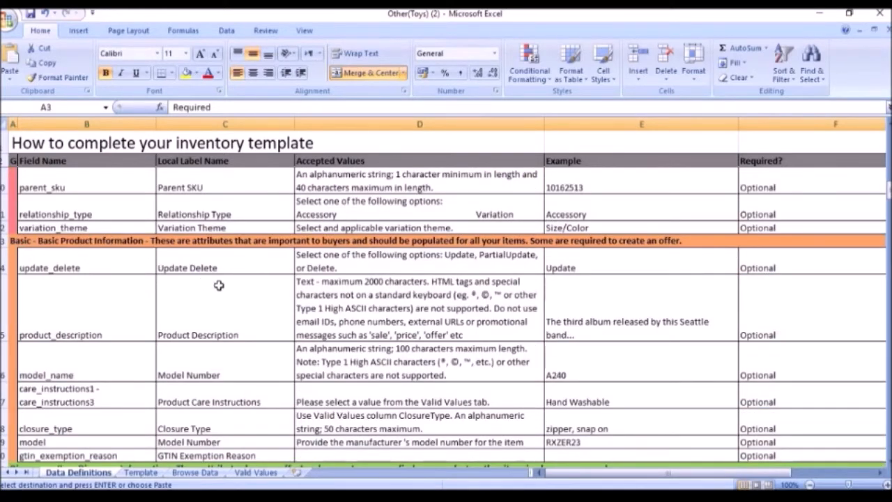
{"action": "scroll", "coordinate": [219, 285], "scroll_direction": "down", "scroll_amount": 2}
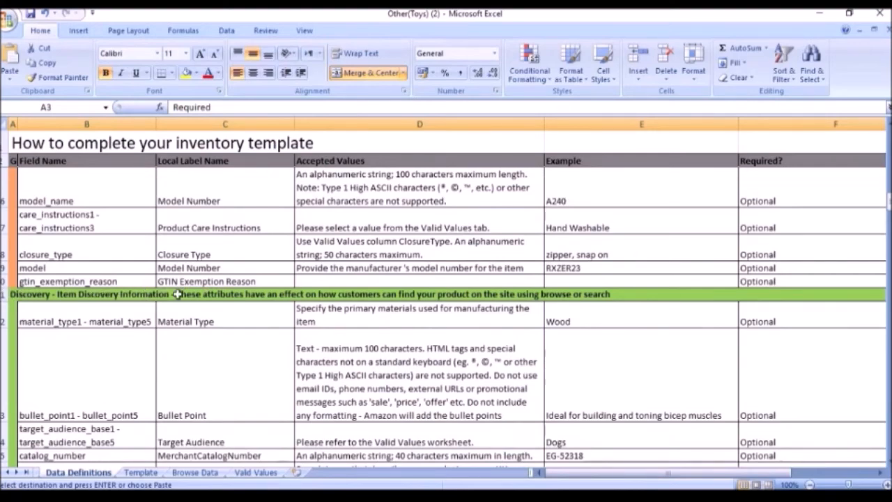
{"action": "scroll", "coordinate": [178, 294], "scroll_direction": "down", "scroll_amount": 15}
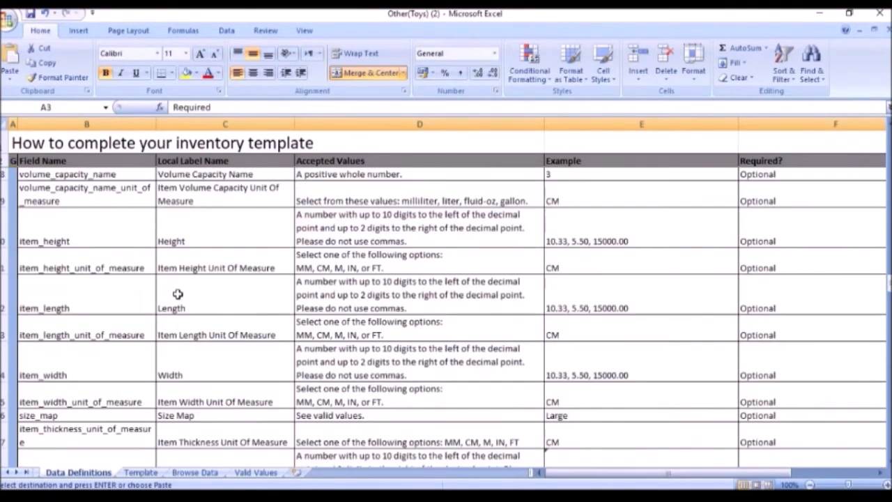
{"action": "scroll", "coordinate": [178, 294], "scroll_direction": "up", "scroll_amount": 3}
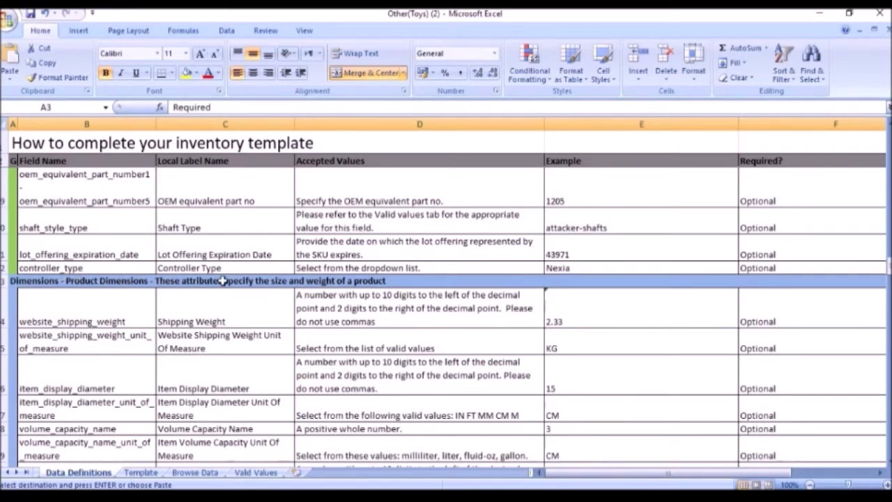
{"action": "scroll", "coordinate": [189, 357], "scroll_direction": "down", "scroll_amount": 15}
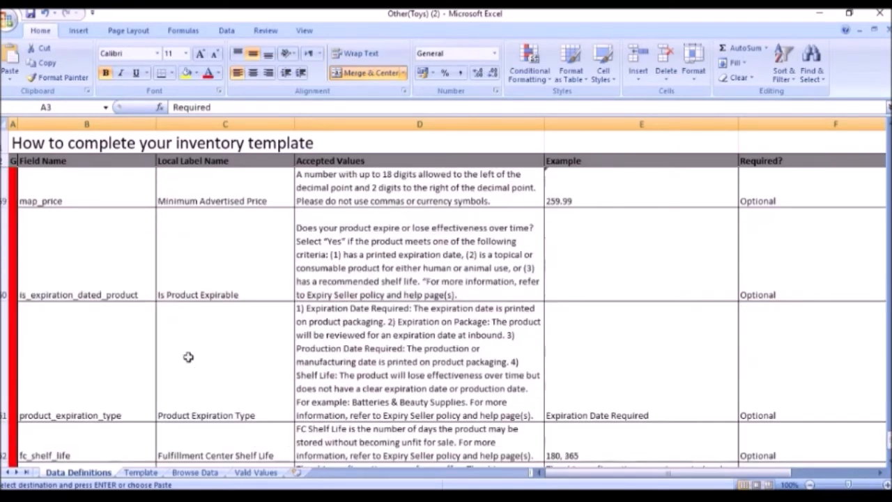
Set the product type to petsuppliesmisc in cell A4 of the Template sheet and fill it down to A10
{"action": "left_click", "coordinate": [141, 473]}
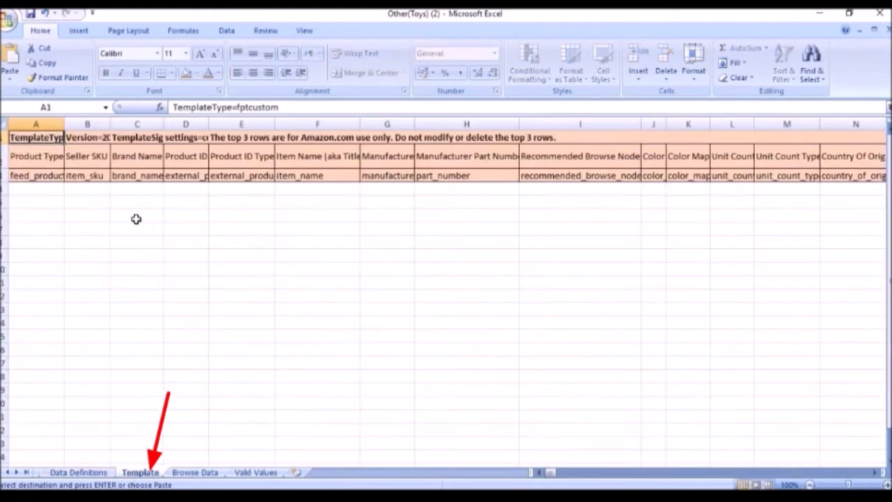
{"action": "left_click", "coordinate": [39, 188]}
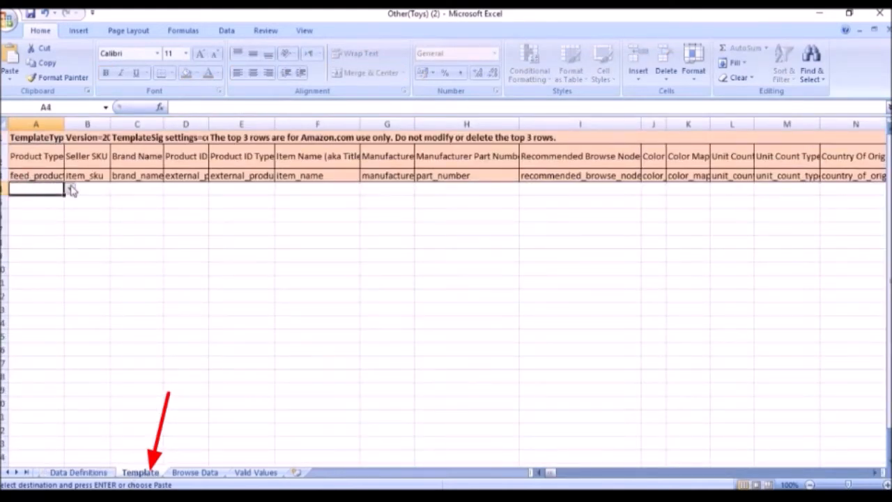
{"action": "left_click", "coordinate": [70, 189]}
{"action": "left_click", "coordinate": [61, 199]}
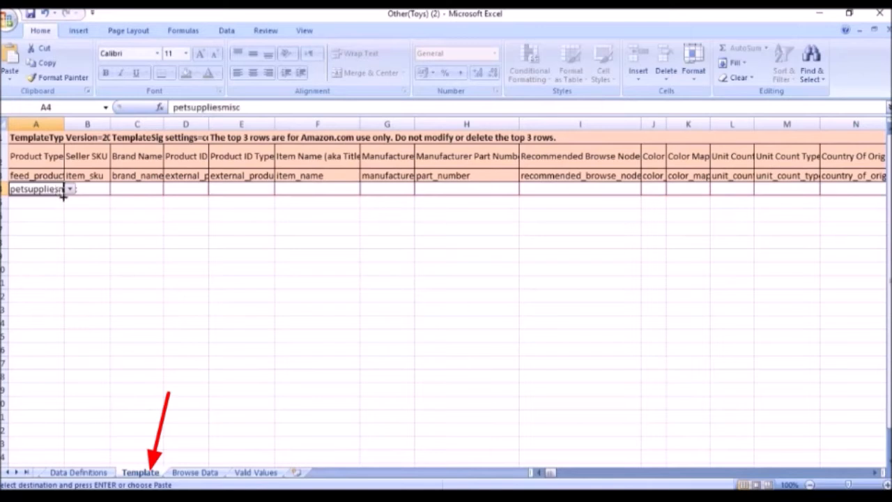
{"action": "left_click_drag", "start_coordinate": [64, 198], "coordinate": [58, 273]}
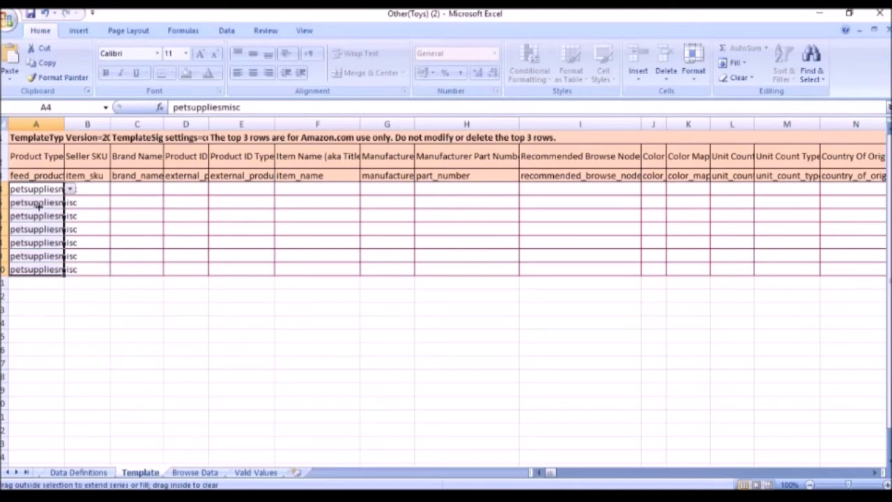
{"action": "left_click_drag", "start_coordinate": [34, 287], "coordinate": [34, 286]}
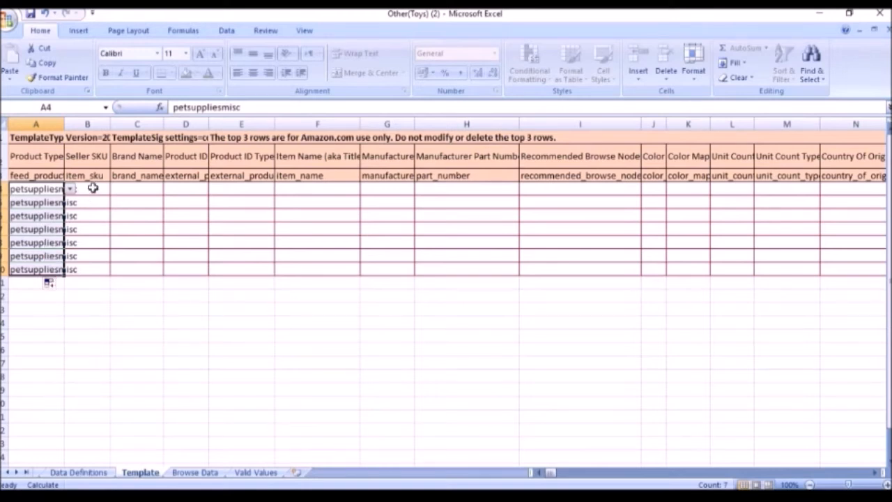
{"action": "left_click_drag", "start_coordinate": [93, 189], "coordinate": [700, 284]}
{"action": "left_click_drag", "start_coordinate": [386, 240], "coordinate": [288, 237]}
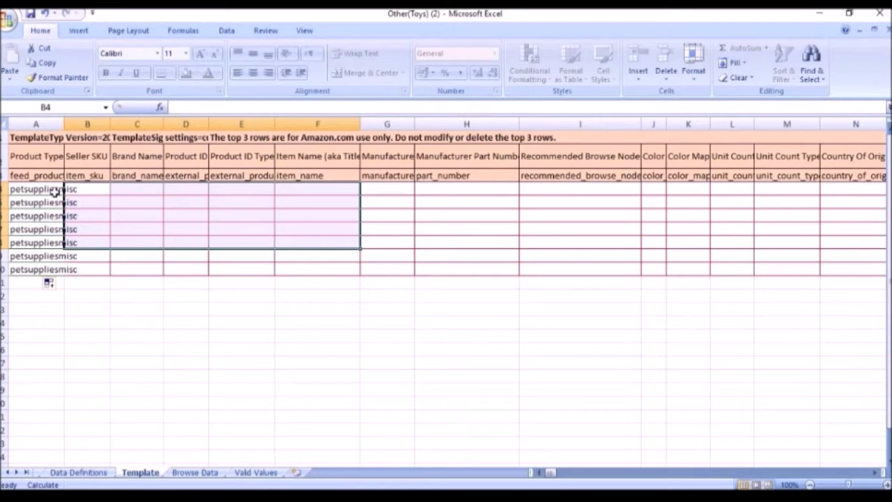
{"action": "left_click", "coordinate": [54, 190]}
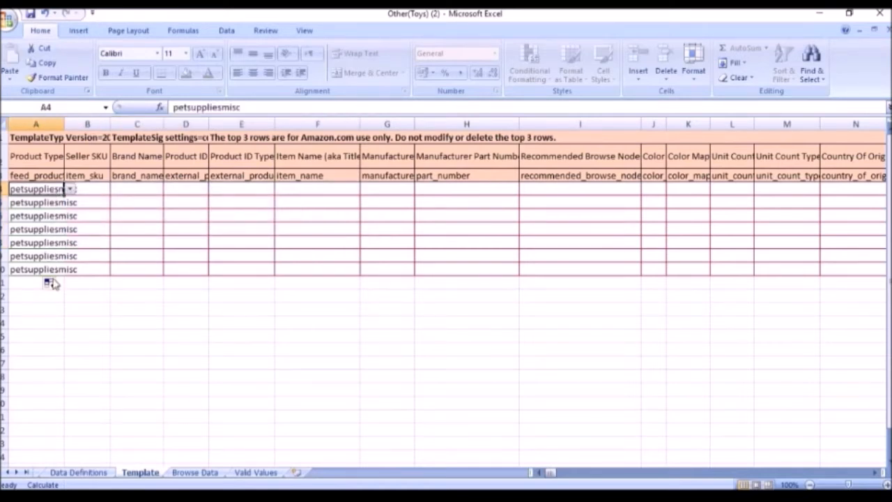
Enter the seller SKU CHWB15498 in cell B4 and narrow the Brand Name column
{"action": "left_click", "coordinate": [86, 188]}
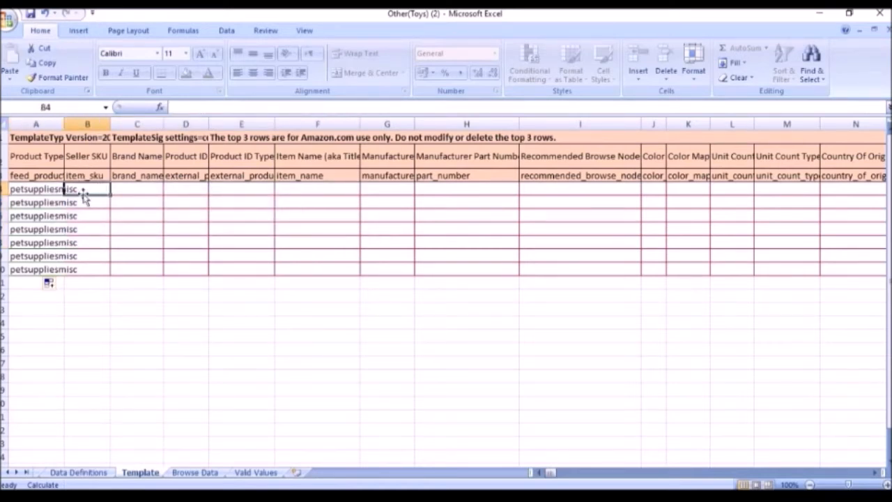
{"action": "left_click", "coordinate": [153, 189]}
{"action": "left_click_drag", "start_coordinate": [163, 121], "coordinate": [186, 122]}
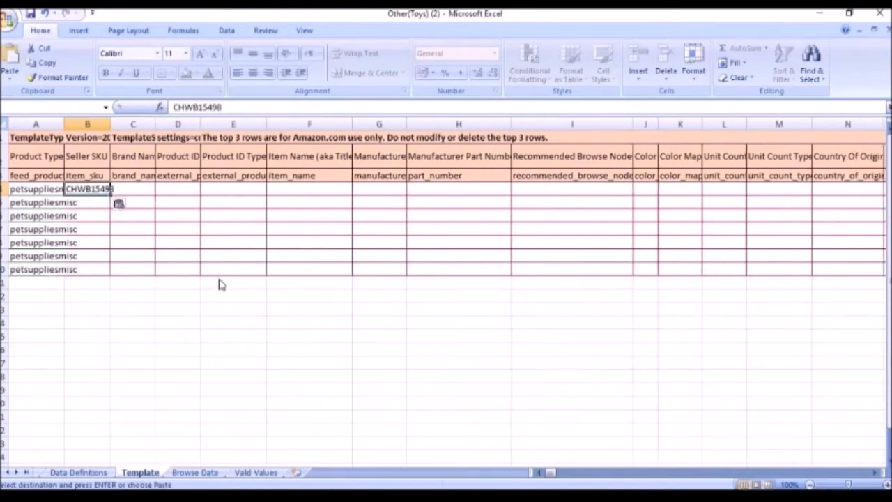
{"action": "left_click", "coordinate": [222, 284]}
Clear the extra product type entries from rows 5 to 10, keeping only the row 4 product
{"action": "left_click_drag", "start_coordinate": [5, 202], "coordinate": [20, 265]}
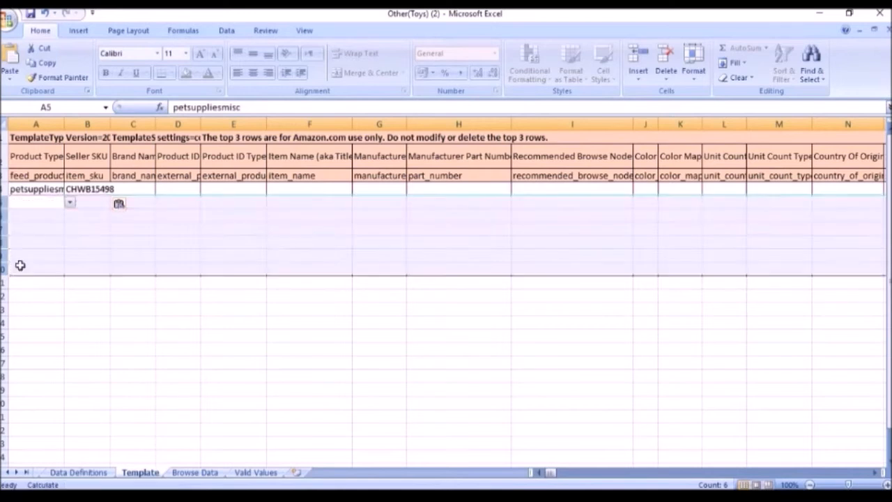
{"action": "key", "text": "Delete"}
{"action": "left_click", "coordinate": [135, 241]}
Enter CHOMPER as the brand name in cell C4
{"action": "left_click", "coordinate": [91, 191]}
{"action": "left_click", "coordinate": [121, 191]}
{"action": "type", "text": "CHOMPER"}
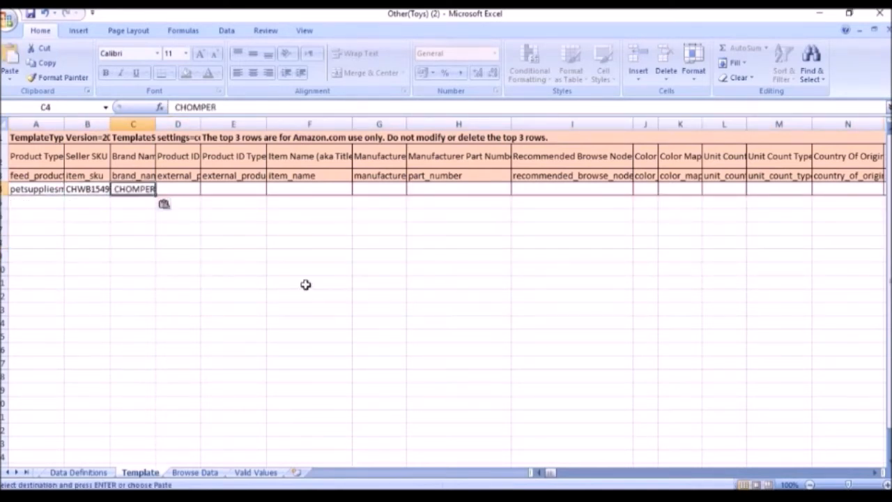
{"action": "left_click", "coordinate": [305, 282]}
Unprotect the Template sheet so the Product ID Type cell and the other fields can be edited
{"action": "left_click", "coordinate": [245, 188]}
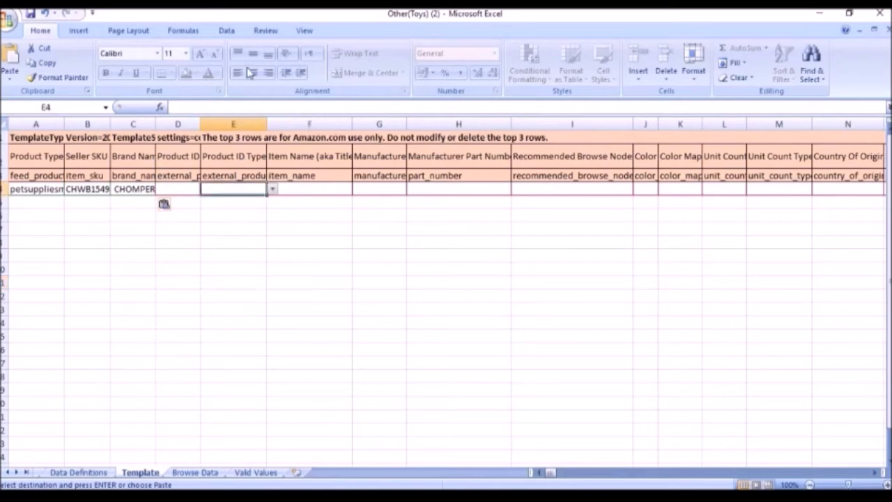
{"action": "left_click", "coordinate": [268, 31]}
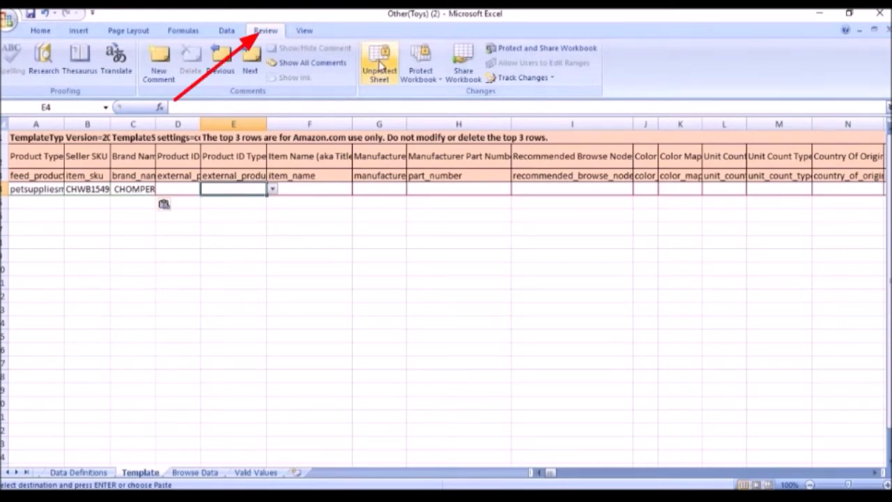
{"action": "left_click", "coordinate": [380, 65]}
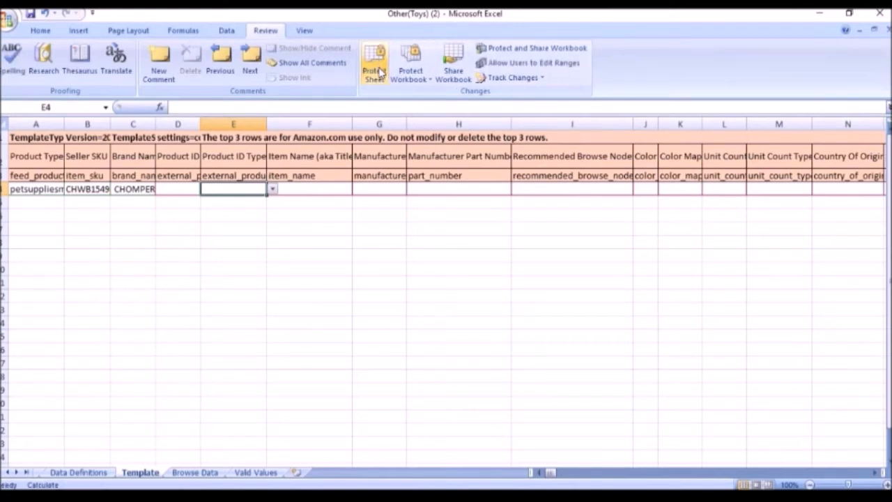
{"action": "left_click", "coordinate": [281, 234]}
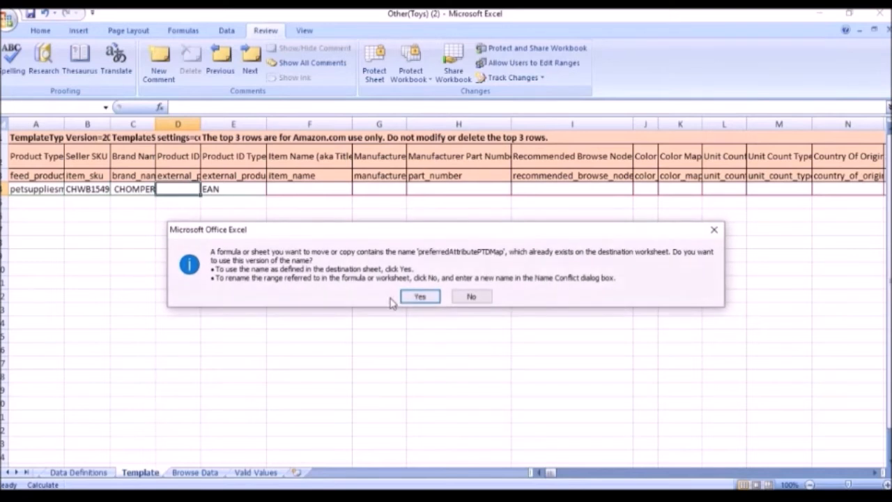
{"action": "left_click", "coordinate": [406, 300]}
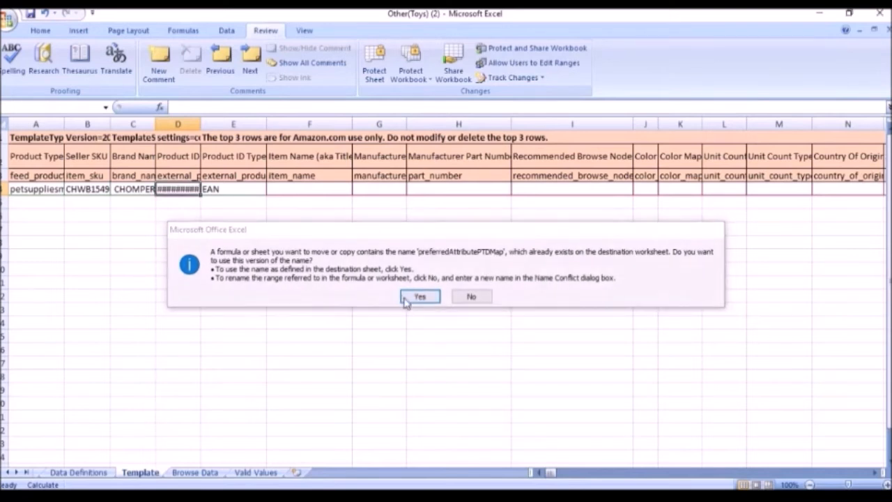
{"action": "left_click", "coordinate": [341, 307]}
{"action": "left_click_drag", "start_coordinate": [200, 125], "coordinate": [233, 131]}
Enter the item name "Natural Compressed Catnip Bird with Feather Tail - Display box of 45 pcs" in cell F4
{"action": "left_click", "coordinate": [342, 189]}
{"action": "type", "text": "Natural Compressed Catnip Bird with Feather Tail - Display box of 45 pcs"}
{"action": "left_click", "coordinate": [381, 299]}
Copy the brand name CHOMPER from C4 into the Manufacturer cell G4
{"action": "left_click", "coordinate": [147, 191]}
{"action": "key", "text": "ctrl+c"}
{"action": "left_click", "coordinate": [422, 190]}
{"action": "key", "text": "ctrl+v"}
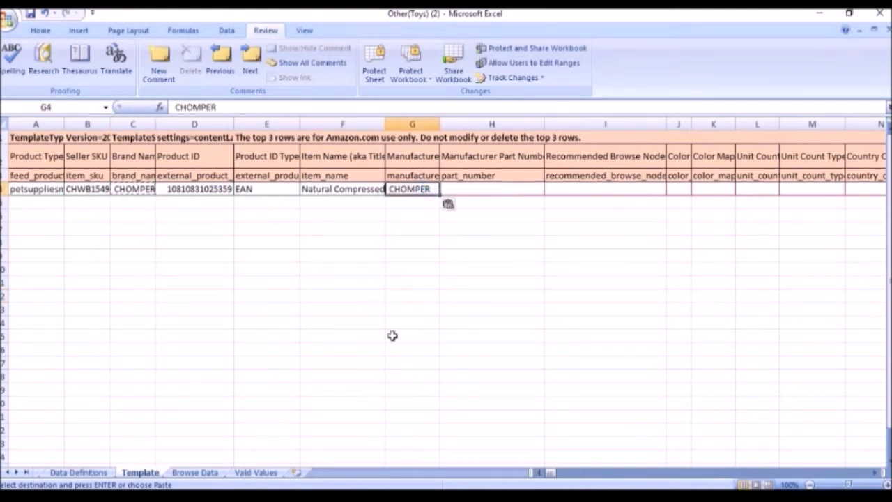
{"action": "left_click", "coordinate": [475, 194]}
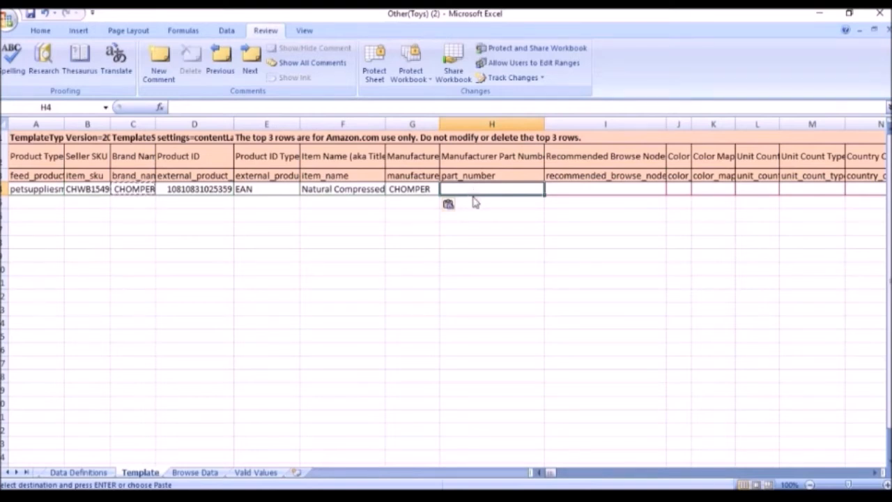
{"action": "type", "text": "101"}
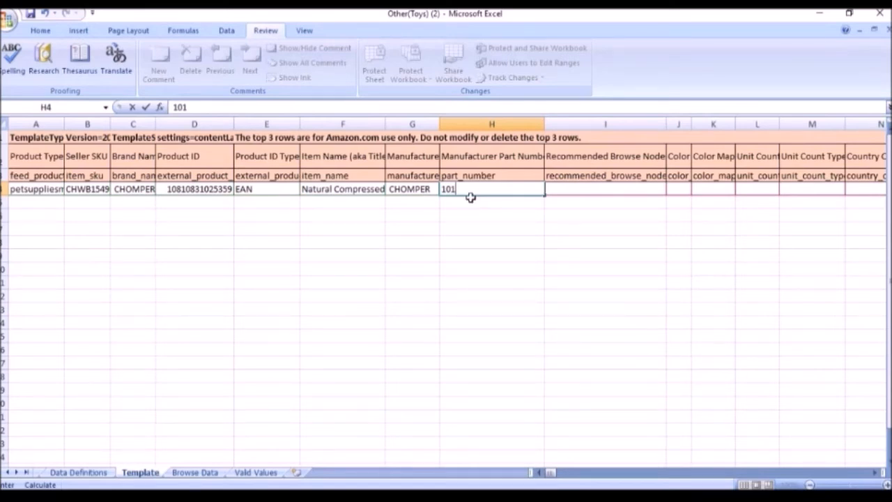
{"action": "key", "text": "Tab"}
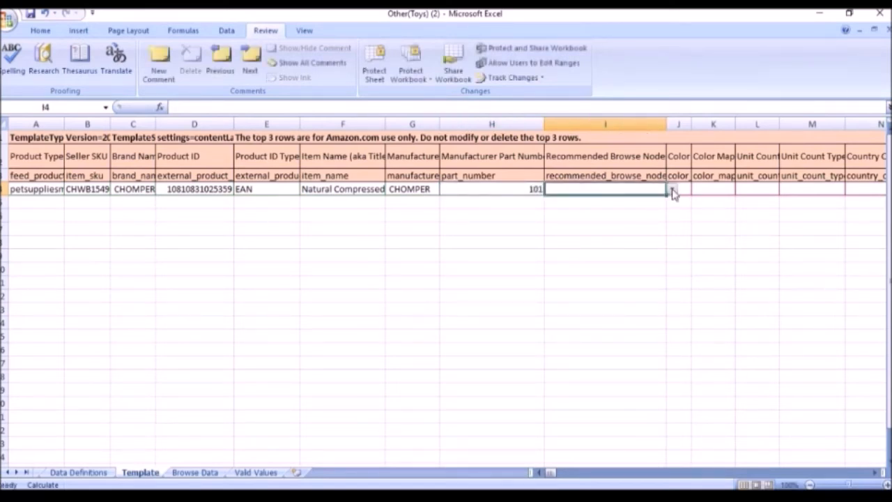
{"action": "left_click", "coordinate": [672, 190]}
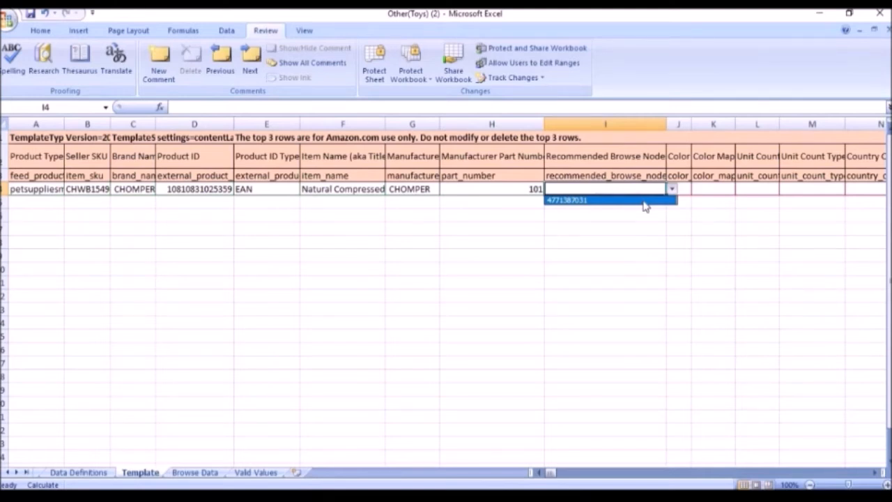
{"action": "left_click", "coordinate": [600, 200]}
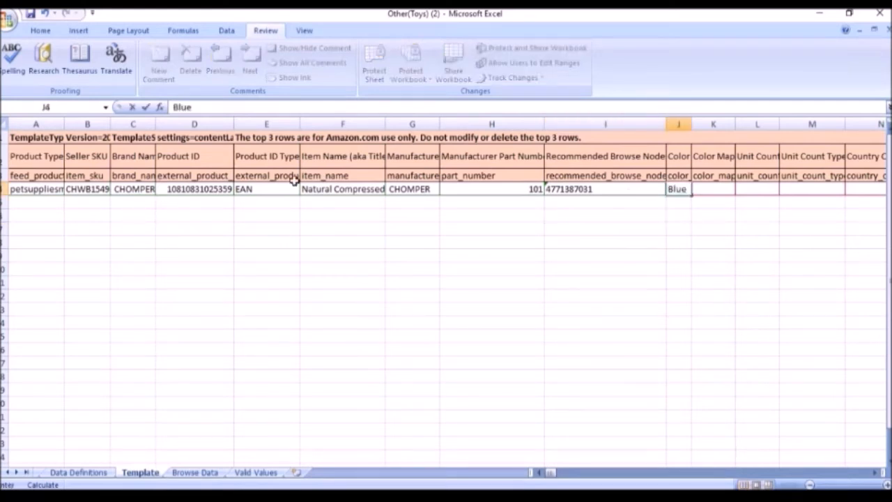
Set both the Color and the Color Map of the row 4 product to Blue
{"action": "left_click", "coordinate": [330, 187]}
{"action": "left_click_drag", "start_coordinate": [550, 474], "coordinate": [572, 477]}
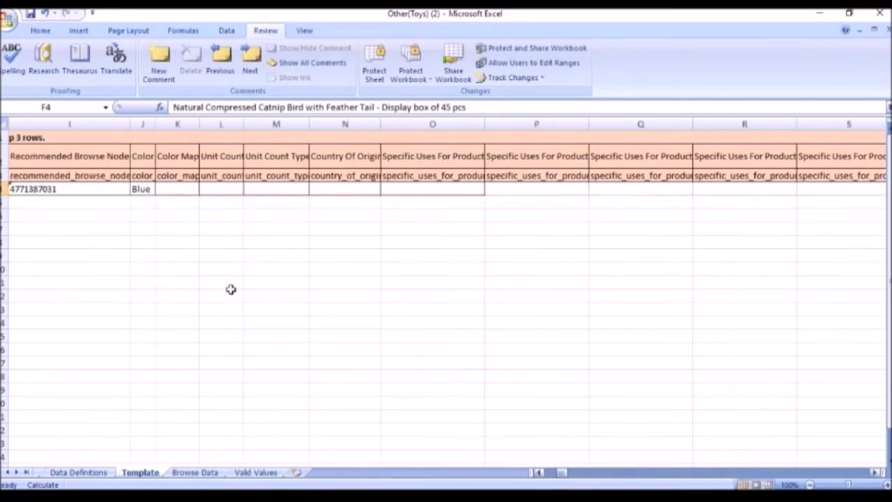
{"action": "left_click", "coordinate": [183, 190]}
{"action": "left_click", "coordinate": [205, 189]}
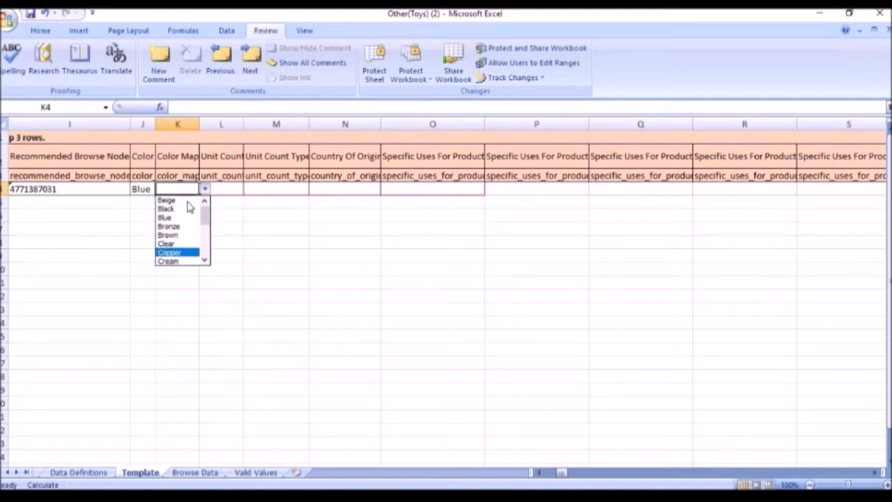
{"action": "left_click", "coordinate": [170, 218]}
Set the Unit Count to 1 and the Unit Count Type to count in row 4
{"action": "left_click", "coordinate": [235, 188]}
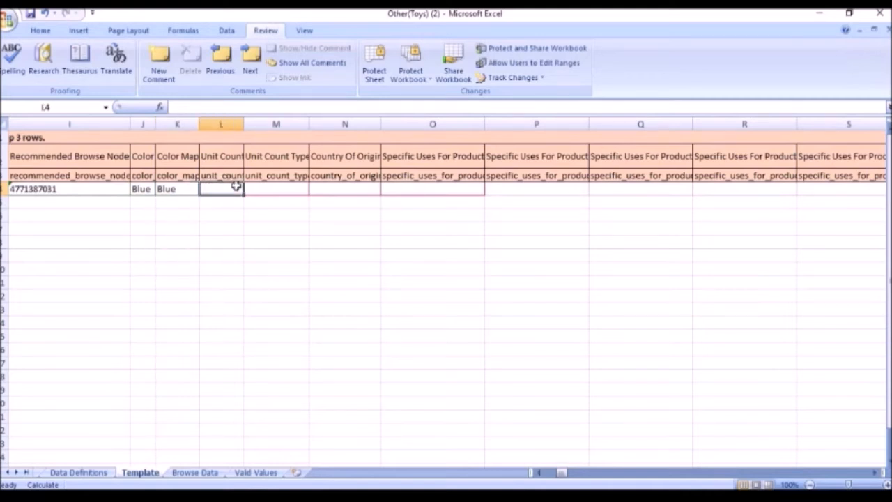
{"action": "type", "text": "1"}
{"action": "left_click_drag", "start_coordinate": [221, 123], "coordinate": [276, 123]}
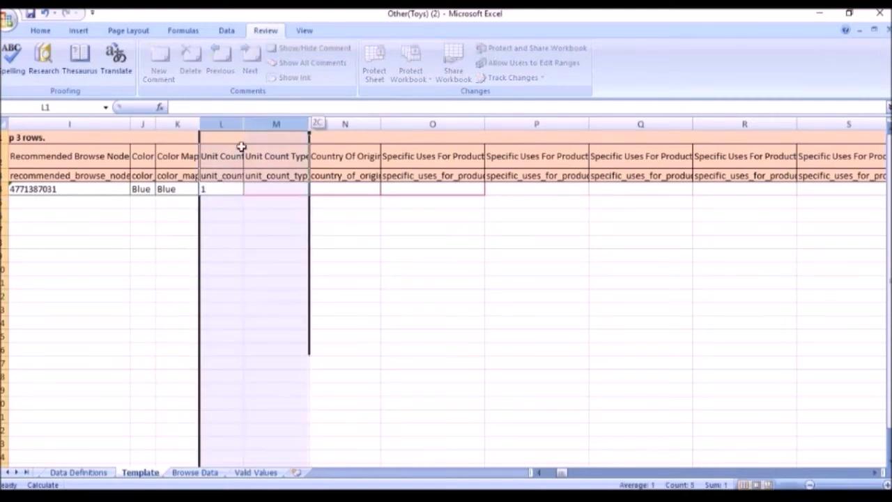
{"action": "left_click", "coordinate": [277, 188]}
{"action": "left_click", "coordinate": [315, 189]}
{"action": "left_click", "coordinate": [297, 237]}
Set the Country Of Origin in cell N4 to India
{"action": "left_click", "coordinate": [343, 189]}
{"action": "left_click", "coordinate": [384, 189]}
{"action": "left_click", "coordinate": [320, 202]}
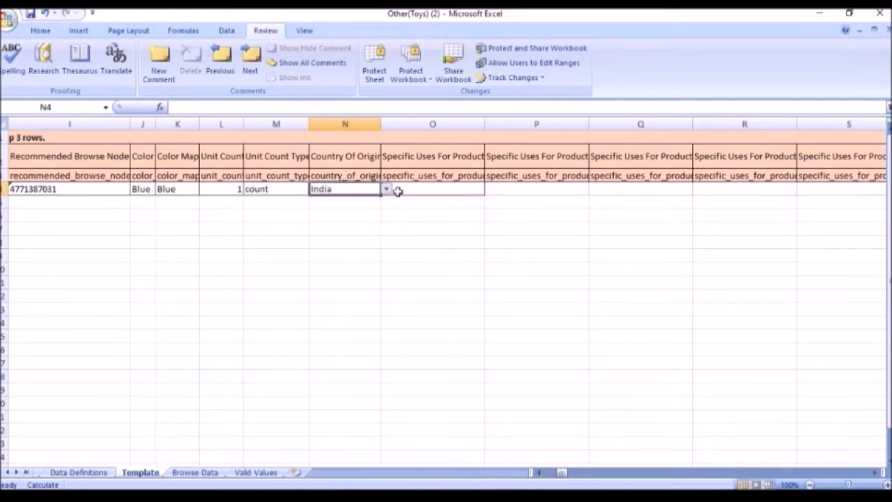
Set the first Specific Uses For Product field, cell O4, to Behavior
{"action": "left_click", "coordinate": [474, 190]}
{"action": "left_click", "coordinate": [490, 190]}
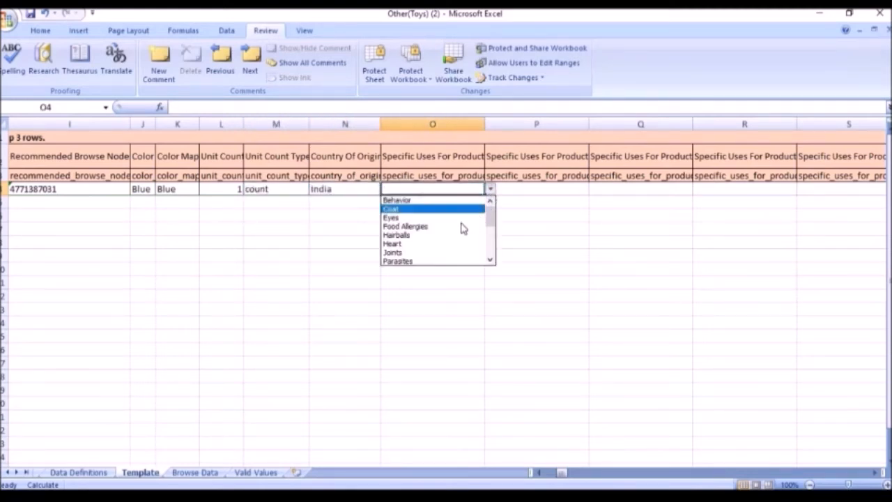
{"action": "left_click", "coordinate": [501, 233]}
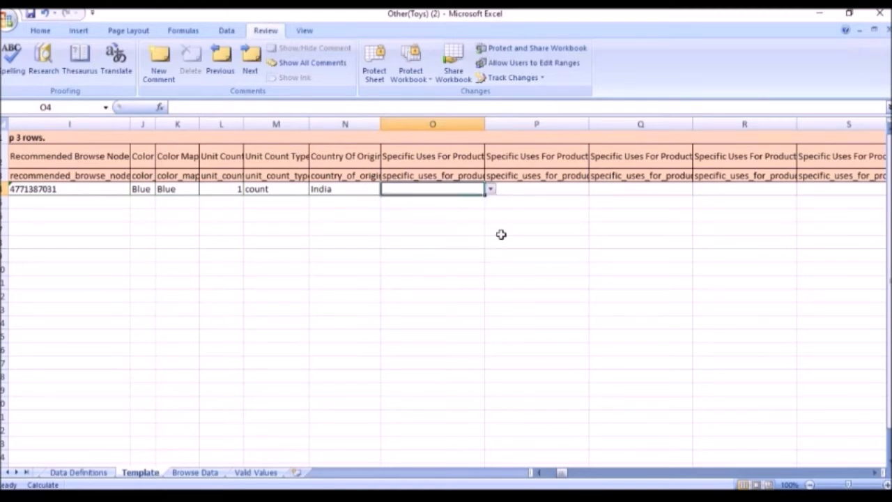
{"action": "left_click", "coordinate": [492, 191]}
{"action": "mouse_move", "coordinate": [493, 218]}
{"action": "left_mouse_down"}
{"action": "mouse_move", "coordinate": [502, 253]}
{"action": "mouse_move", "coordinate": [493, 206]}
{"action": "left_mouse_up"}
{"action": "left_click", "coordinate": [451, 200]}
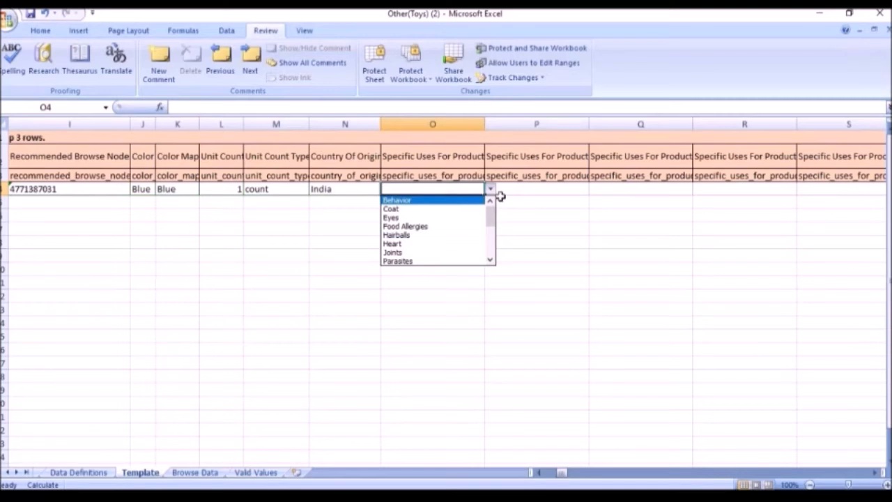
Set the remaining Specific Uses For Product fields in P4 through S4 to Eyes, Hairballs, Hairballs and Heart
{"action": "left_click", "coordinate": [570, 189]}
{"action": "left_click", "coordinate": [594, 190]}
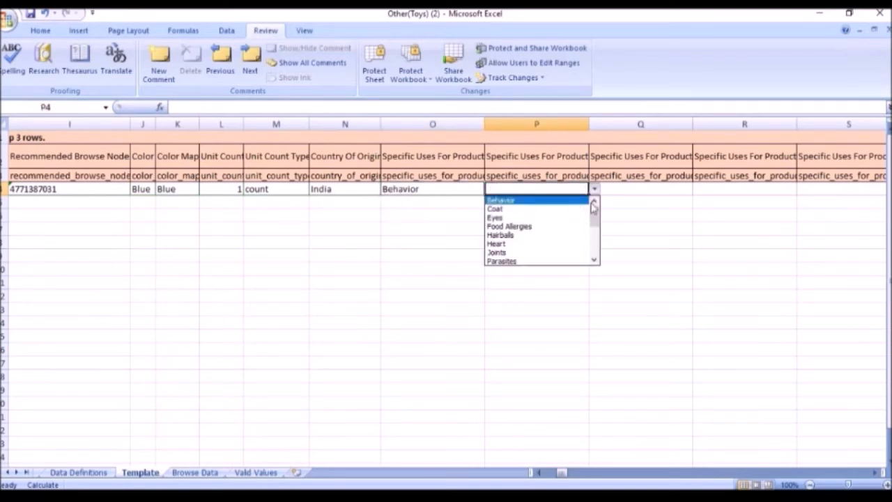
{"action": "left_click", "coordinate": [509, 200]}
{"action": "left_click", "coordinate": [607, 201]}
{"action": "left_click_drag", "start_coordinate": [561, 473], "coordinate": [573, 472]}
{"action": "left_click", "coordinate": [92, 187]}
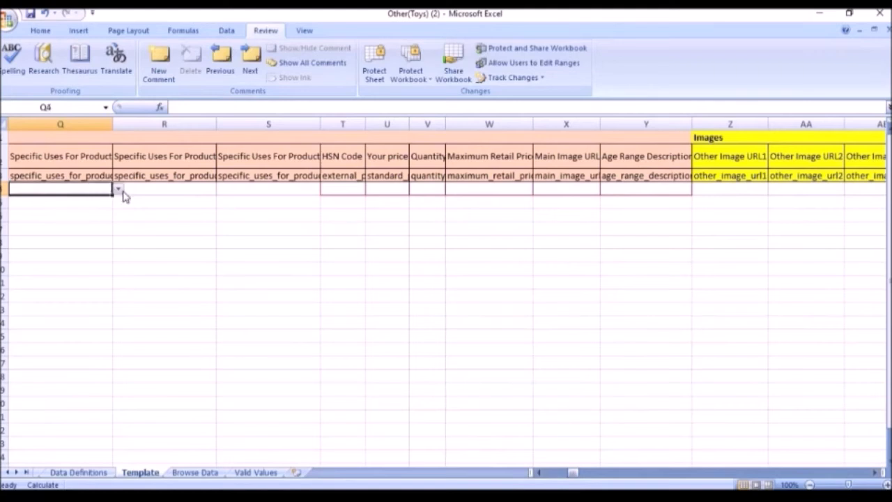
{"action": "left_click", "coordinate": [118, 189]}
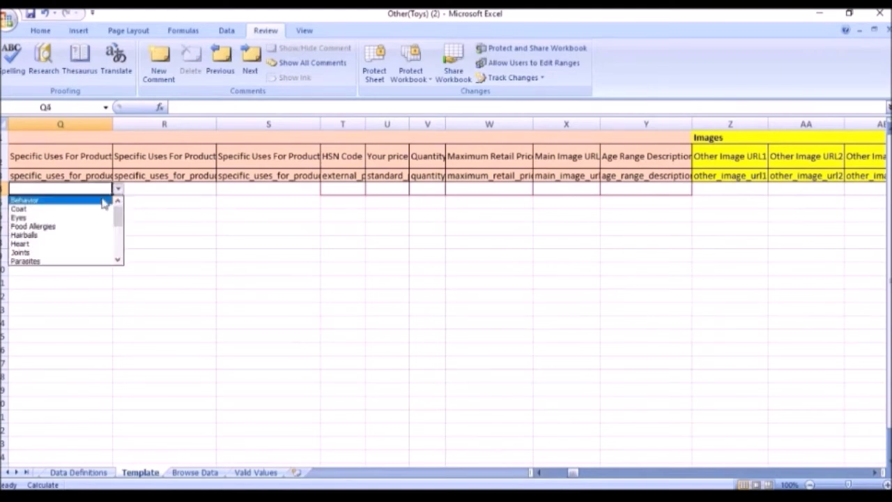
{"action": "left_click", "coordinate": [94, 234]}
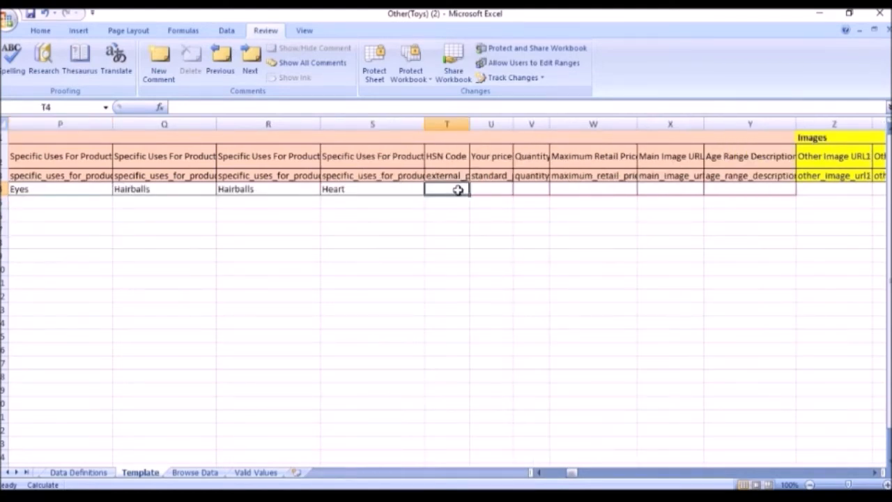
Fill in row 4 with HSN Code 6224, Your price 999 and Quantity 0
{"action": "type", "text": "6224"}
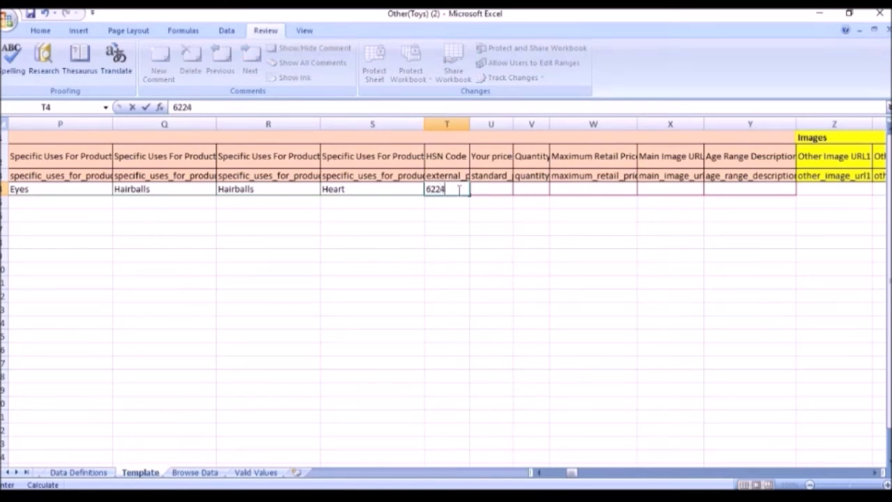
{"action": "left_click", "coordinate": [498, 190]}
{"action": "type", "text": "999"}
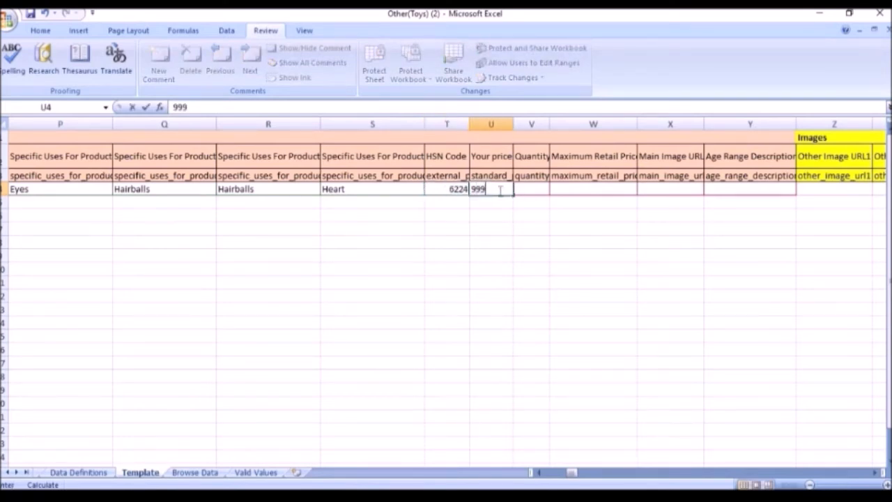
{"action": "left_click", "coordinate": [548, 186]}
{"action": "type", "text": "0"}
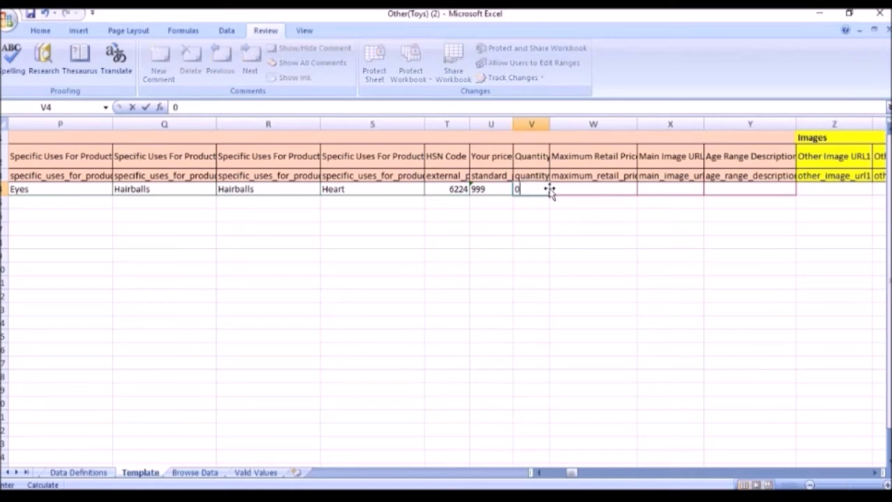
Set the Maximum Retail Price in cell W4 to 1200
{"action": "left_click", "coordinate": [566, 186]}
{"action": "type", "text": "9987"}
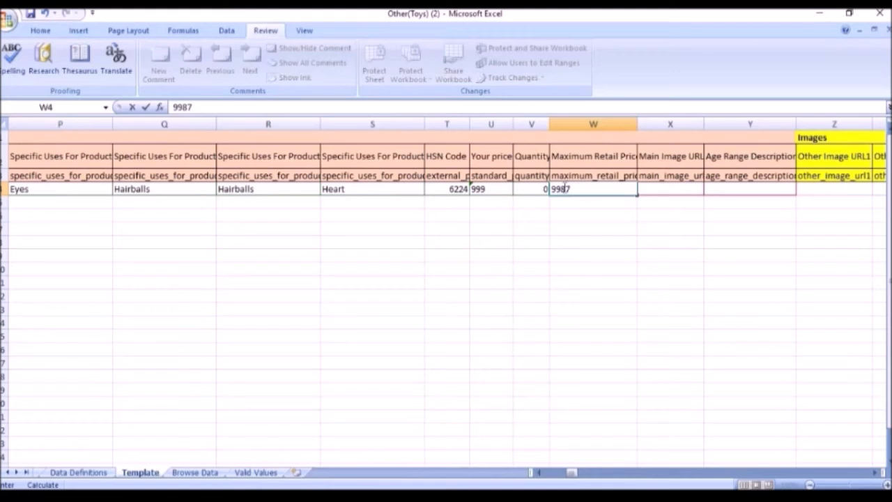
{"action": "left_click_drag", "start_coordinate": [571, 189], "coordinate": [451, 185]}
{"action": "type", "text": "1200"}
Paste the copied weborder.saintvincentgroup product image link into the Main Image URL cell X4
{"action": "left_click", "coordinate": [680, 193]}
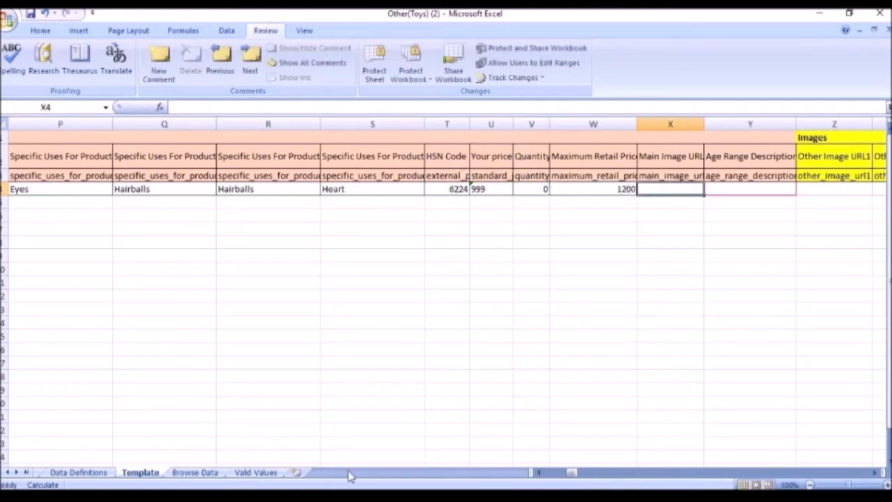
{"action": "key", "text": "ctrl+v"}
{"action": "key", "text": "Tab"}
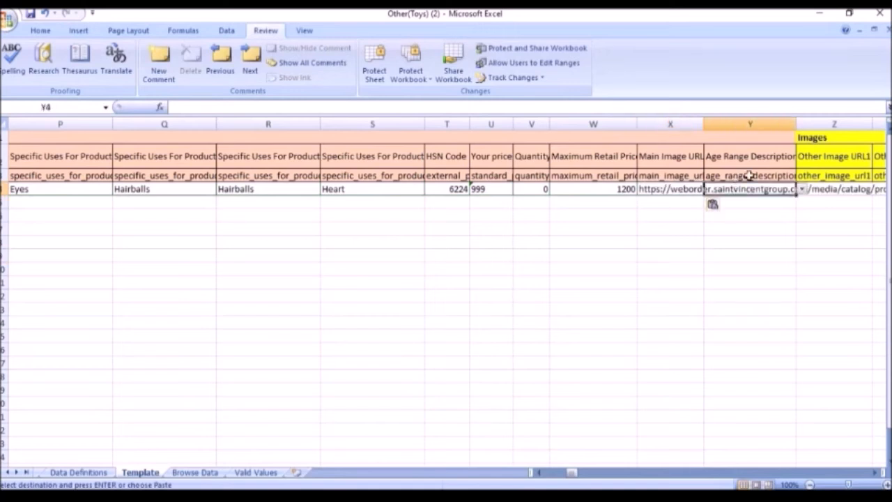
Set the Age Range Description in cell Y4 to Puppy
{"action": "left_click", "coordinate": [802, 190]}
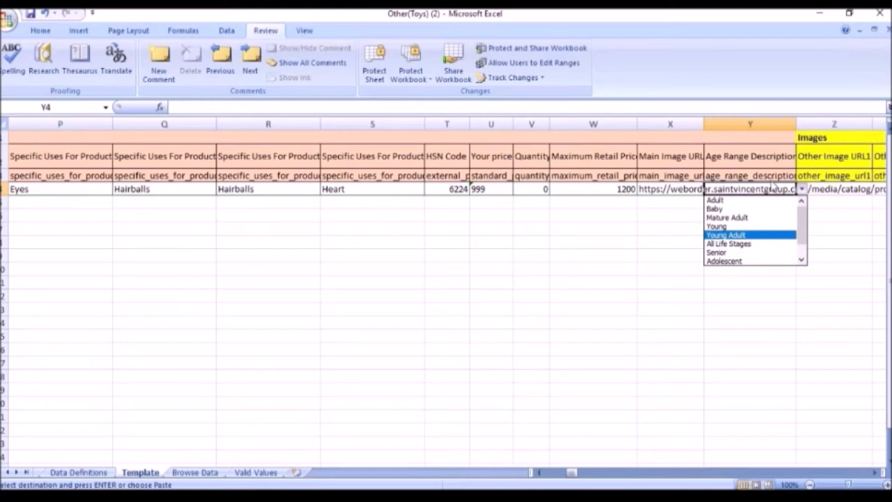
{"action": "left_click", "coordinate": [753, 200]}
{"action": "left_click", "coordinate": [802, 190]}
{"action": "left_click_drag", "start_coordinate": [800, 221], "coordinate": [808, 247]}
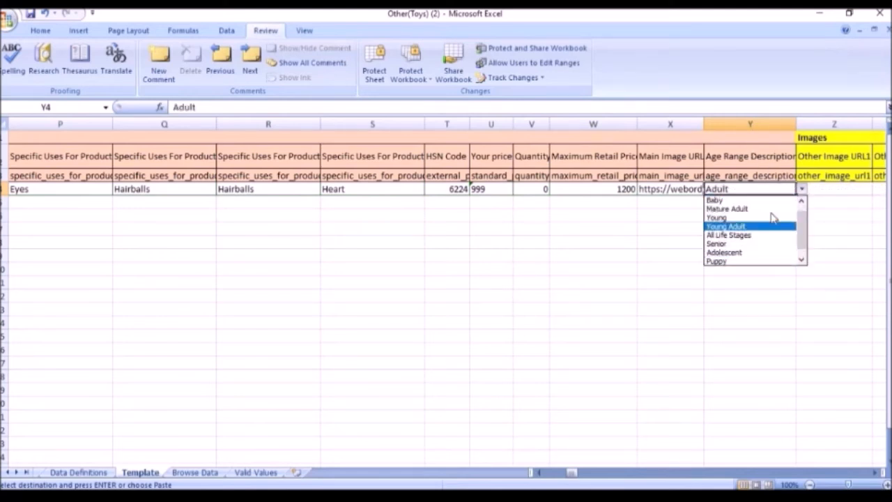
{"action": "left_click", "coordinate": [721, 261]}
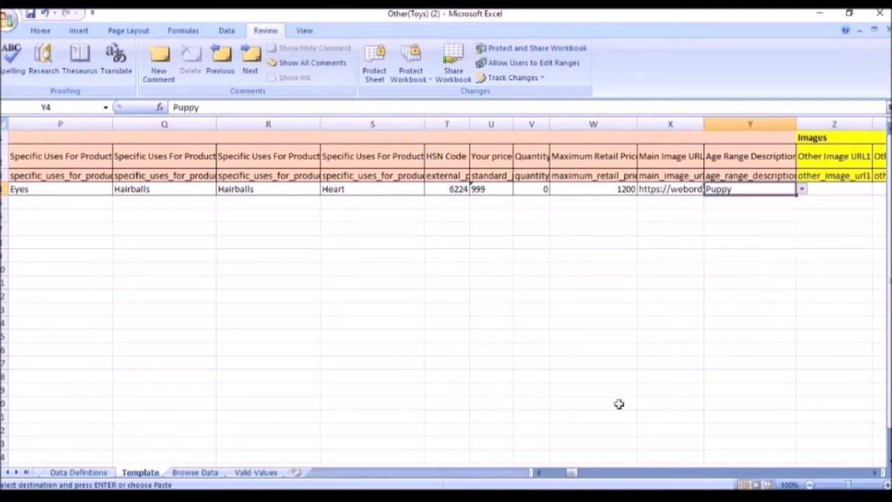
Leave the optional image and variation fields of row 4 blank and set the Update Delete cell AM4 to Update
{"action": "left_click", "coordinate": [875, 472]}
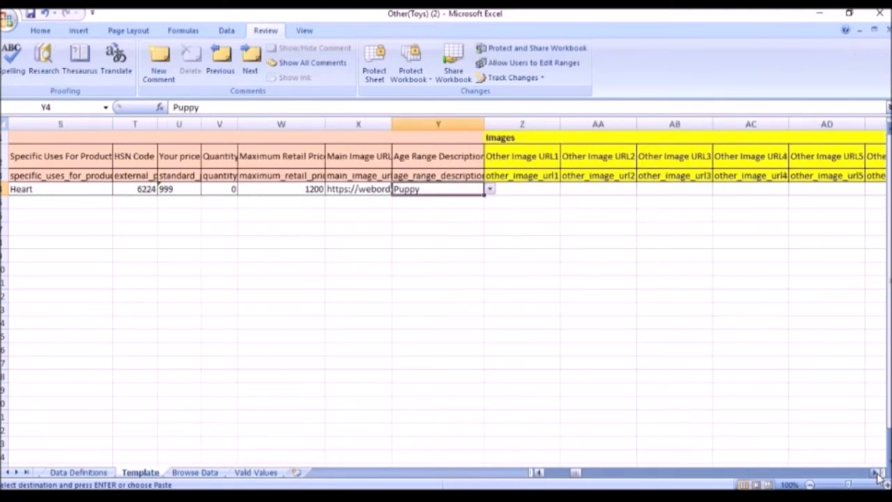
{"action": "left_click", "coordinate": [875, 473]}
{"action": "left_click", "coordinate": [876, 472]}
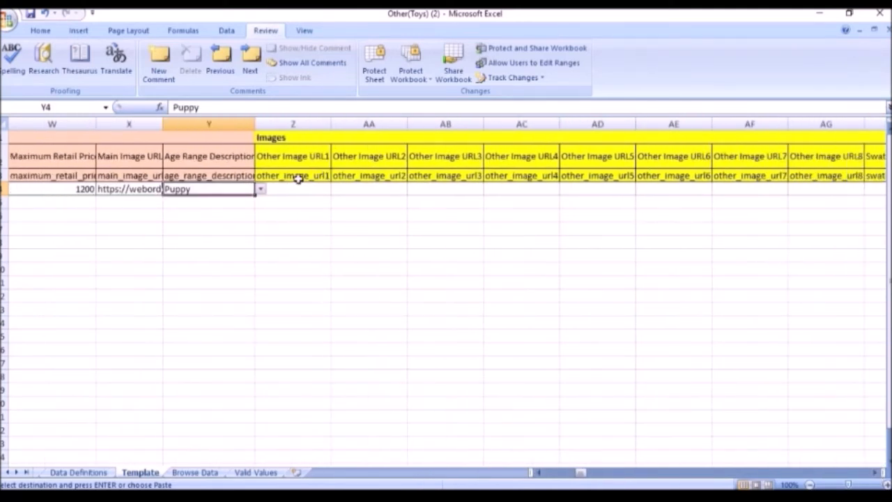
{"action": "left_click_drag", "start_coordinate": [320, 189], "coordinate": [50, 188]}
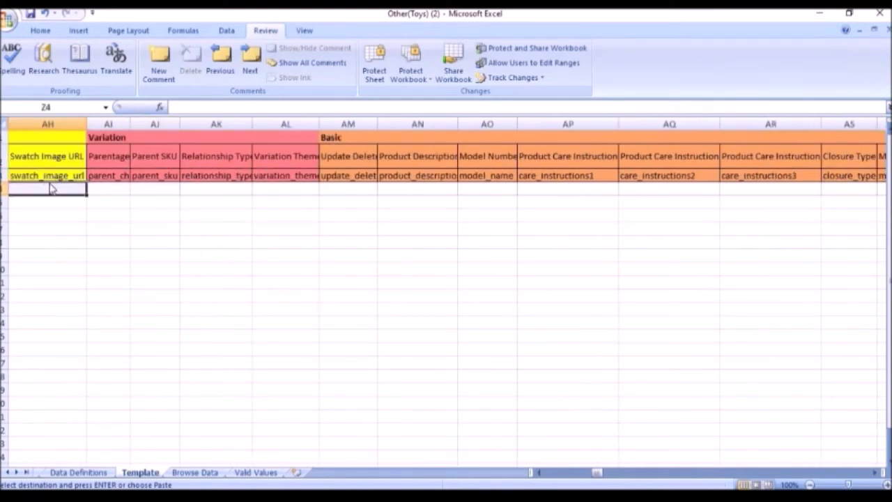
{"action": "left_click", "coordinate": [100, 183]}
{"action": "left_click", "coordinate": [241, 193]}
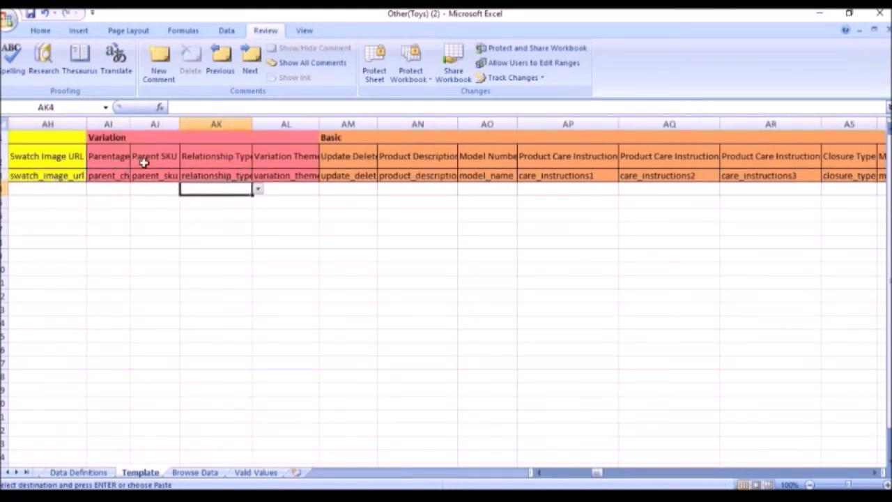
{"action": "left_click", "coordinate": [355, 175]}
{"action": "left_click", "coordinate": [345, 193]}
{"action": "left_click", "coordinate": [382, 190]}
{"action": "left_click", "coordinate": [377, 199]}
Paste the copied description "<p>Interactive cat toy, not for chew.</p>" into Product Description cell AN4, keeping the destination sheet's definitions for conflicting names
{"action": "left_click", "coordinate": [446, 191]}
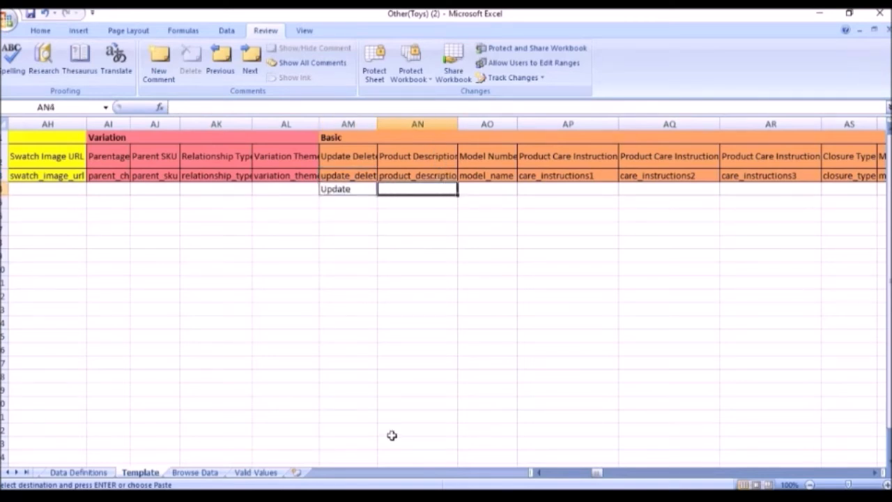
{"action": "mouse_move", "coordinate": [333, 496]}
{"action": "left_click", "coordinate": [253, 460]}
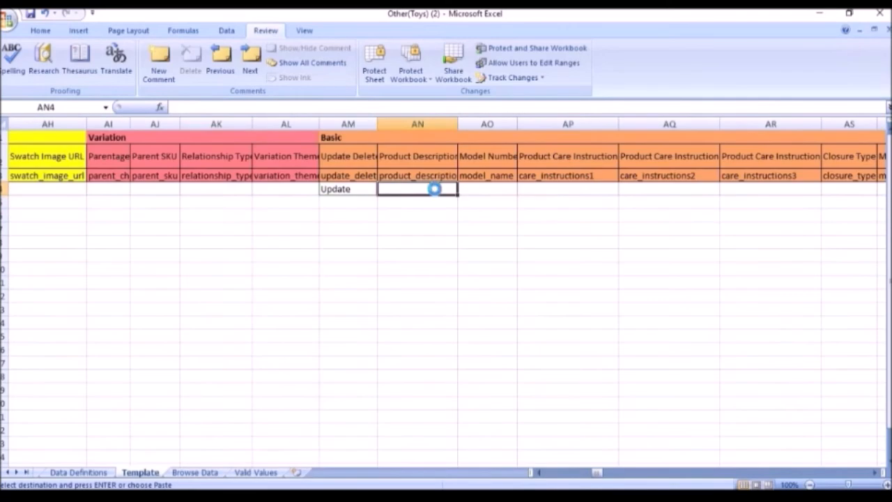
{"action": "key", "text": "ctrl+v"}
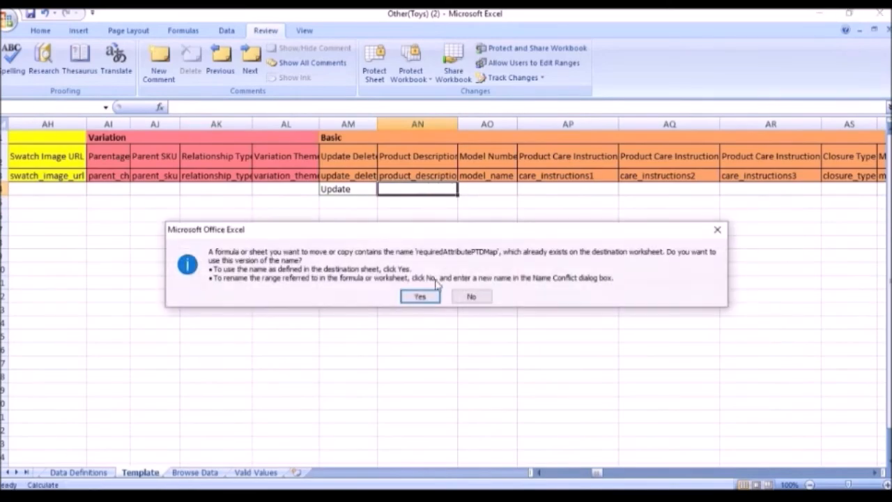
{"action": "left_click", "coordinate": [421, 297]}
{"action": "left_click", "coordinate": [421, 296]}
{"action": "left_click", "coordinate": [421, 297]}
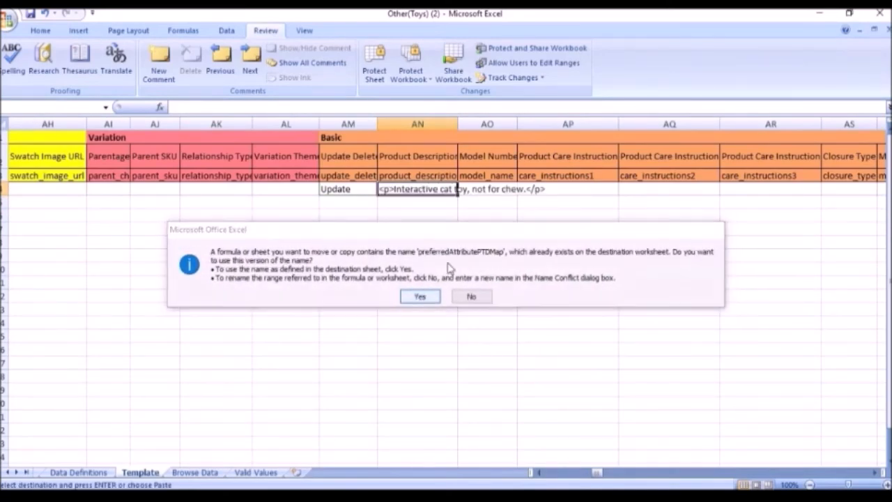
{"action": "left_click", "coordinate": [420, 297]}
Set the first two Product Care Instructions cells, AP4 and AQ4, to Keep away from Children and Do not Wash
{"action": "left_click", "coordinate": [570, 189]}
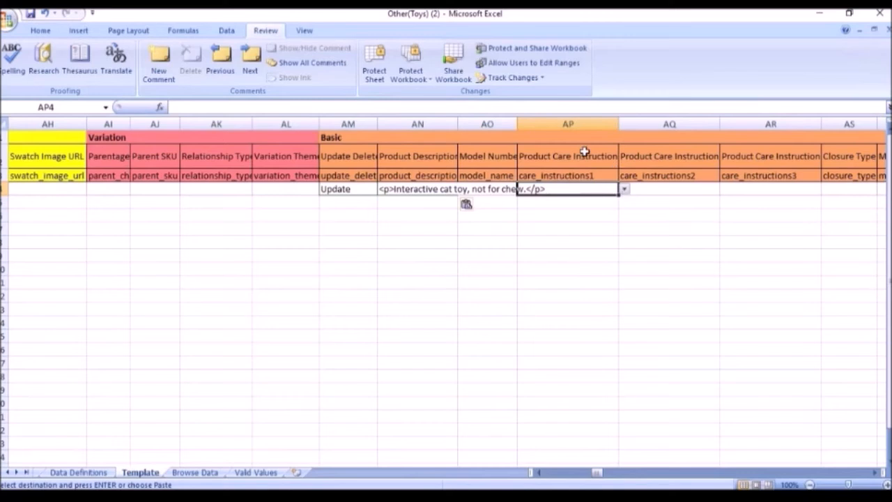
{"action": "left_click", "coordinate": [625, 189]}
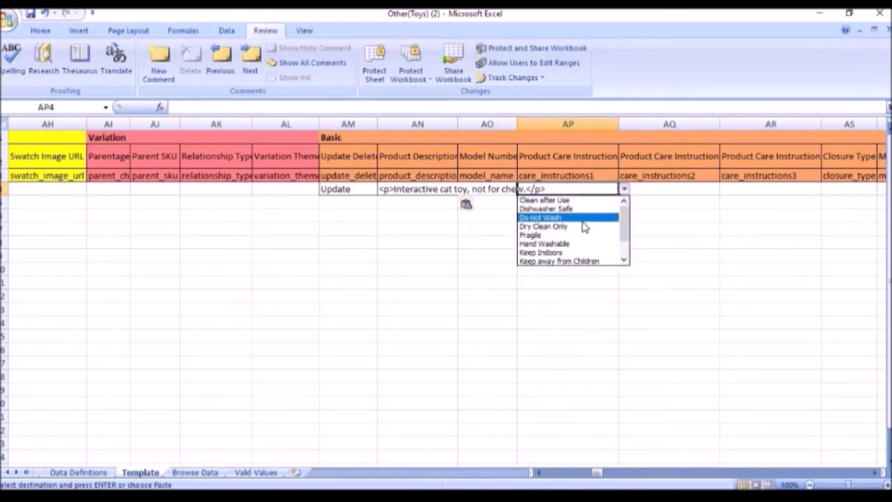
{"action": "left_click", "coordinate": [583, 261]}
{"action": "left_click", "coordinate": [690, 189]}
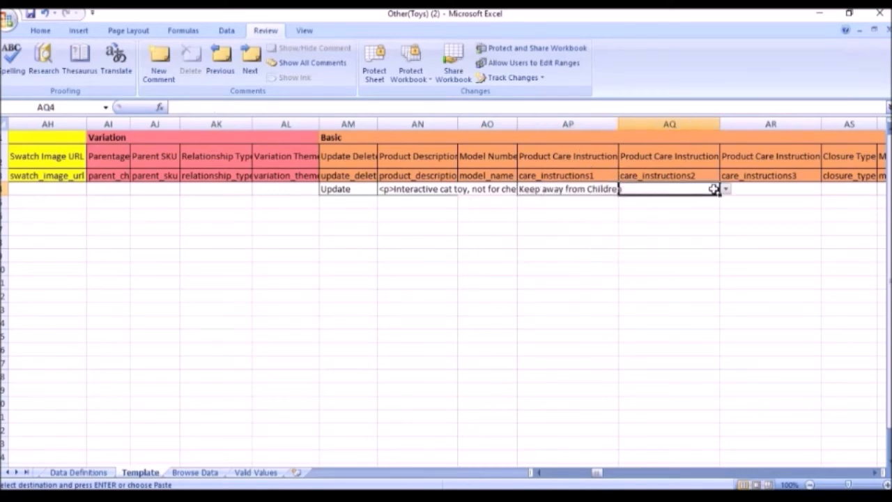
{"action": "left_click", "coordinate": [734, 190]}
{"action": "left_click", "coordinate": [713, 191]}
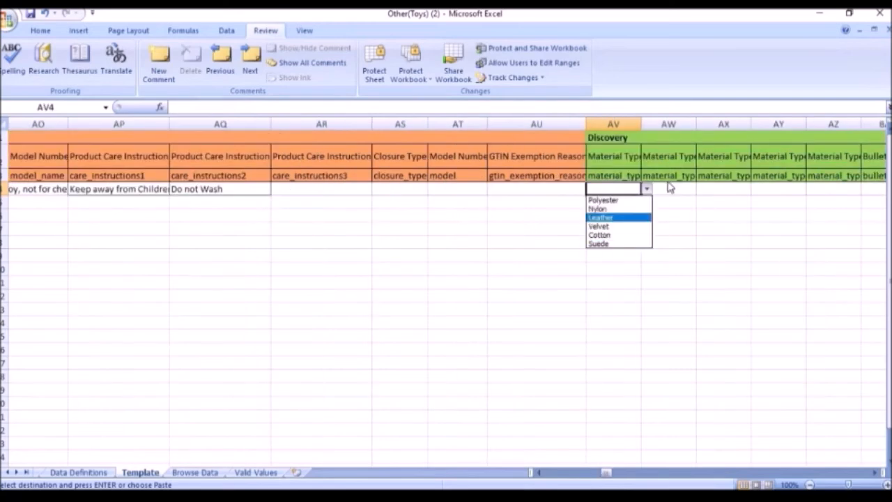
Leave the material fields blank and save the completed template workbook under the file name Sample
{"action": "left_click", "coordinate": [461, 173]}
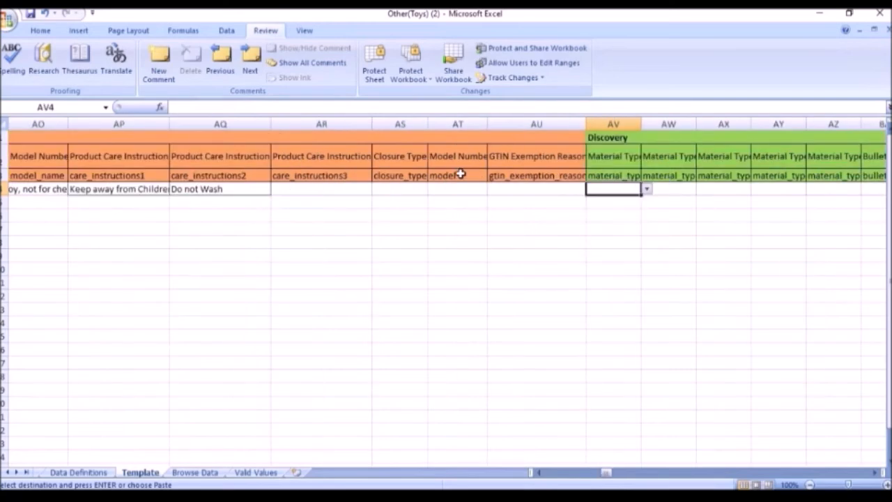
{"action": "left_click", "coordinate": [514, 191]}
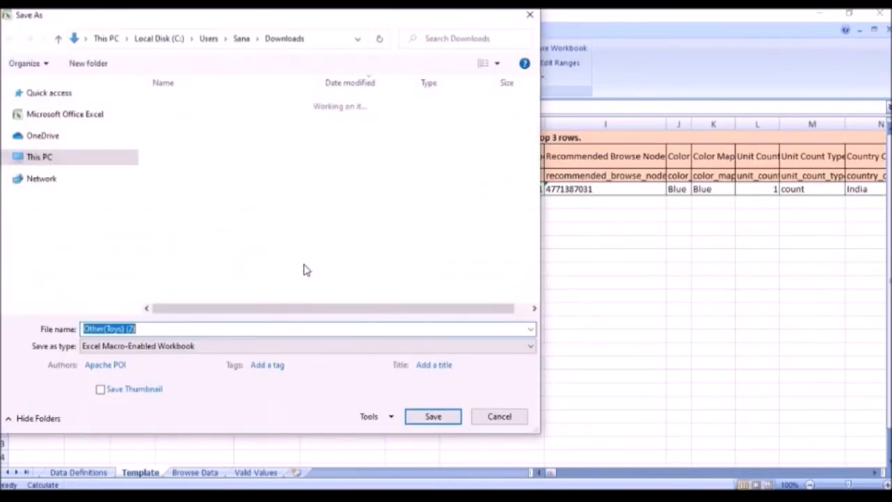
{"action": "left_click", "coordinate": [428, 418]}
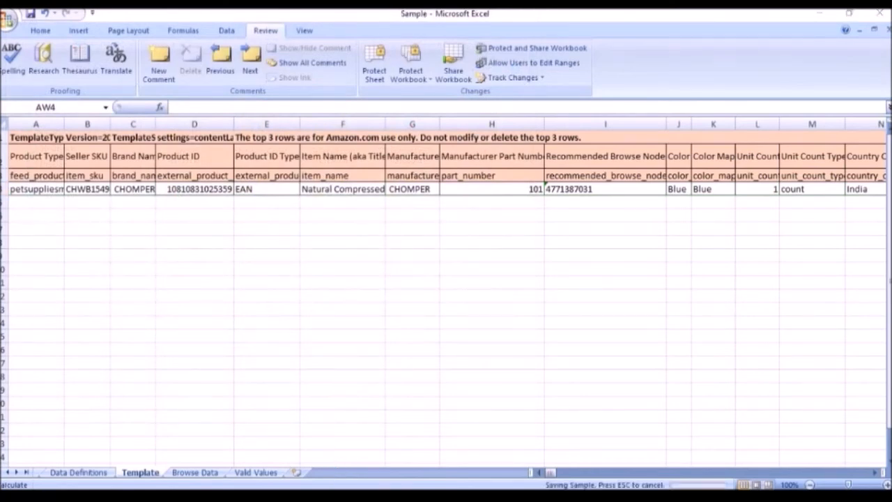
Switch to Seller Central in the browser and upload the completed inventory file on the Upload your Inventory File page
{"action": "left_click", "coordinate": [400, 496]}
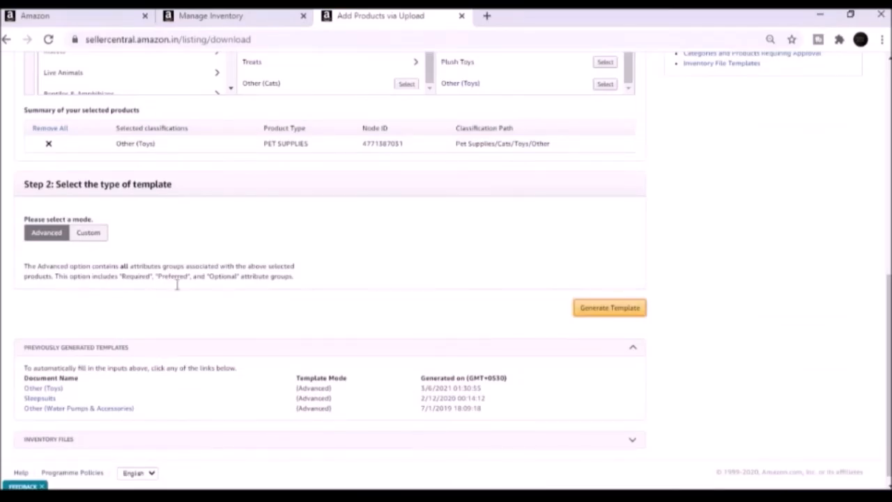
{"action": "scroll", "coordinate": [177, 285], "scroll_direction": "up", "scroll_amount": 5}
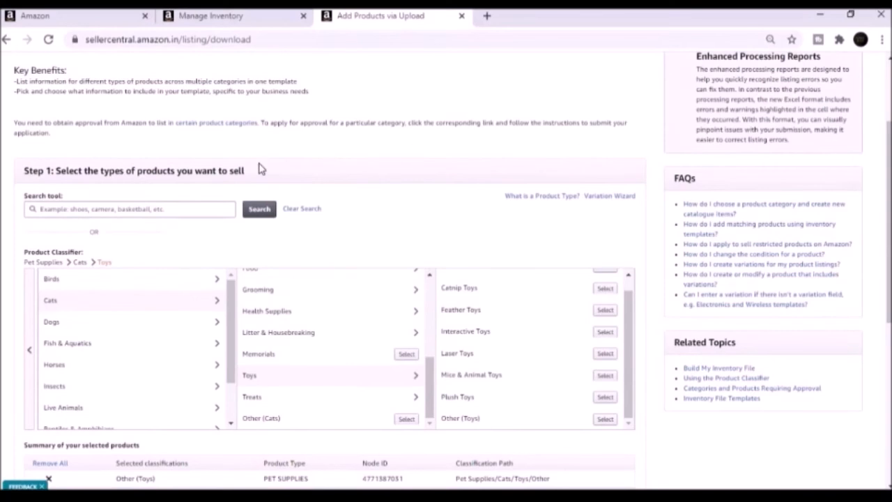
{"action": "scroll", "coordinate": [342, 225], "scroll_direction": "up", "scroll_amount": 3}
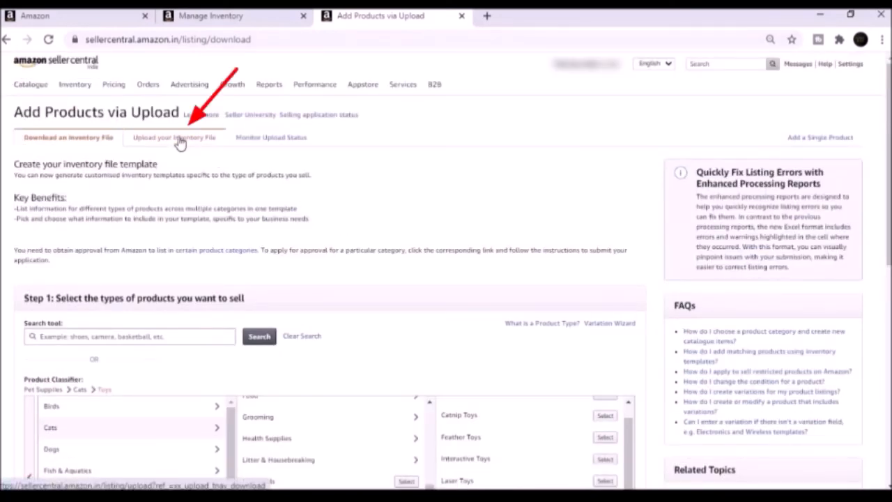
{"action": "left_click", "coordinate": [180, 140]}
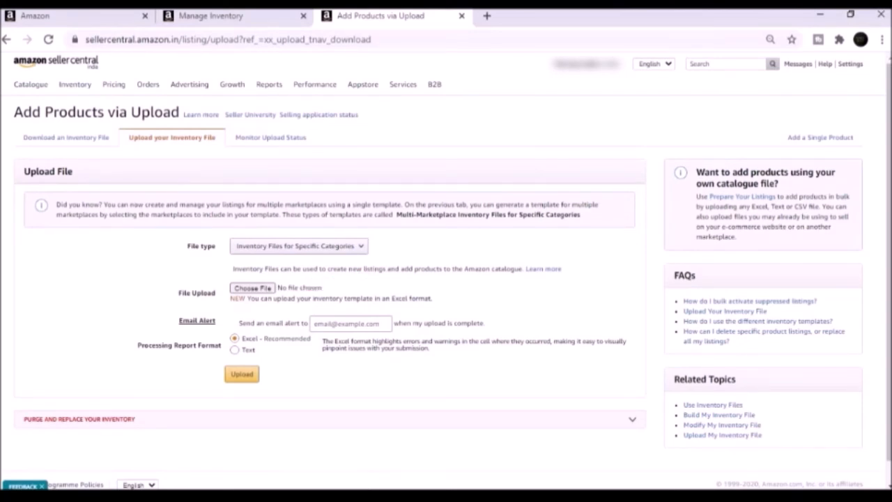
{"action": "left_click", "coordinate": [270, 288]}
{"action": "left_click", "coordinate": [243, 377]}
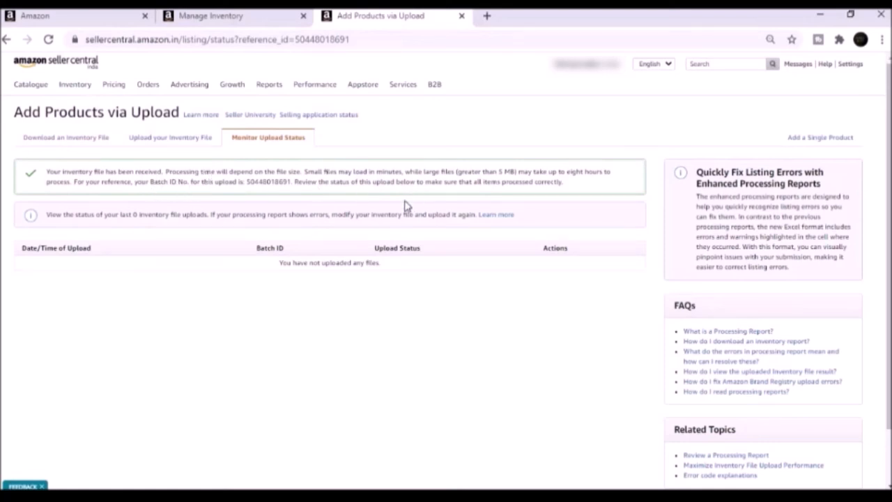
Reload the Monitor Upload Status page repeatedly to check the processing status of the uploaded inventory file
{"action": "left_click", "coordinate": [48, 40]}
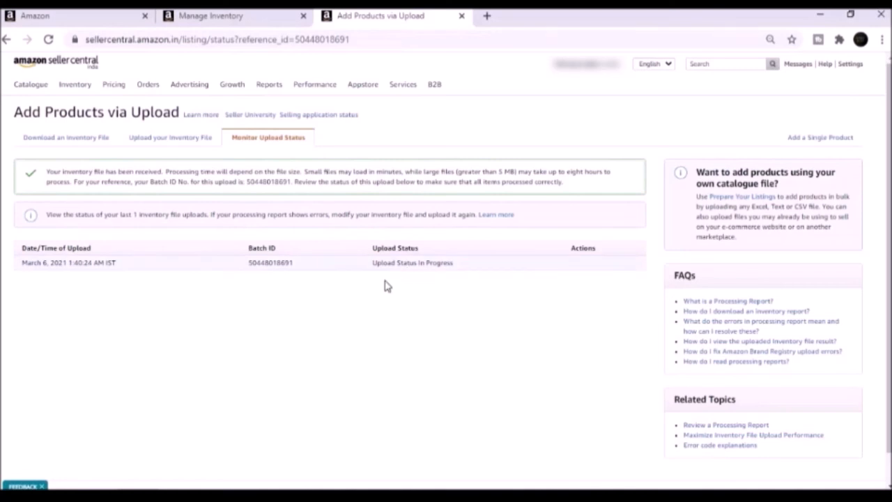
{"action": "left_click", "coordinate": [48, 40]}
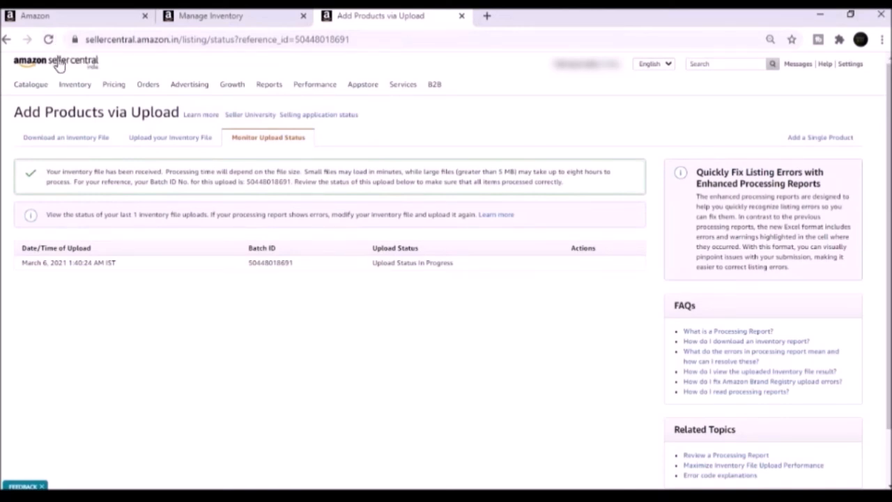
{"action": "left_click", "coordinate": [49, 42]}
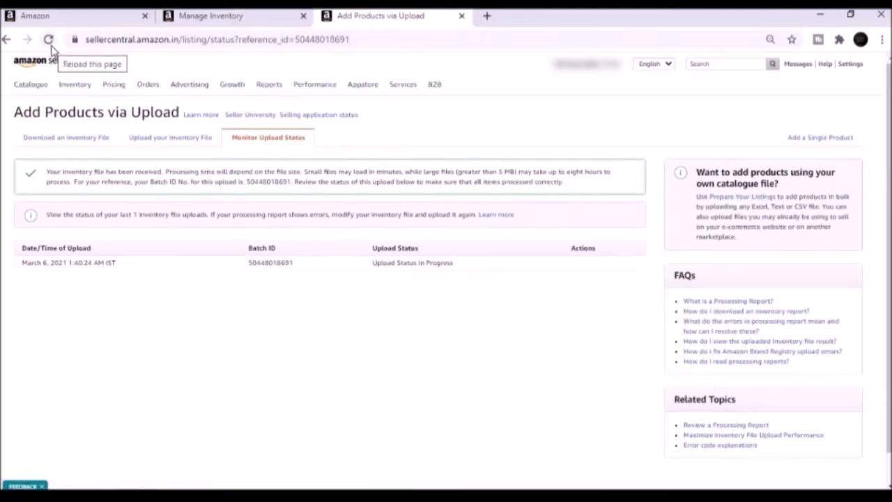
{"action": "left_click", "coordinate": [51, 48]}
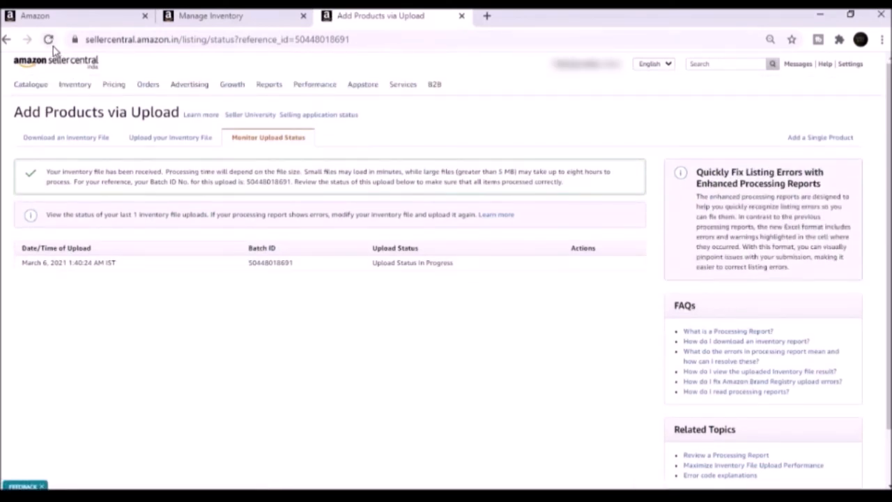
{"action": "left_click", "coordinate": [54, 48]}
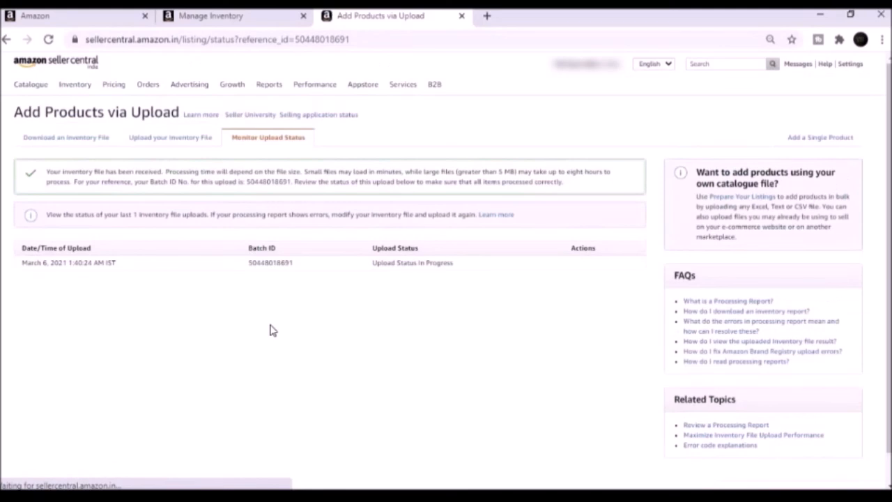